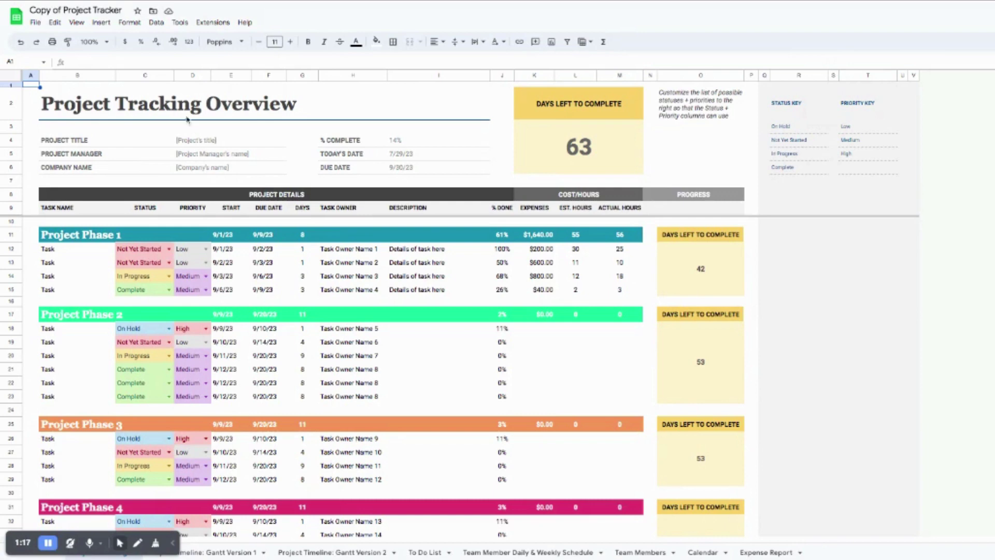
{"action": "left_click", "coordinate": [177, 106]}
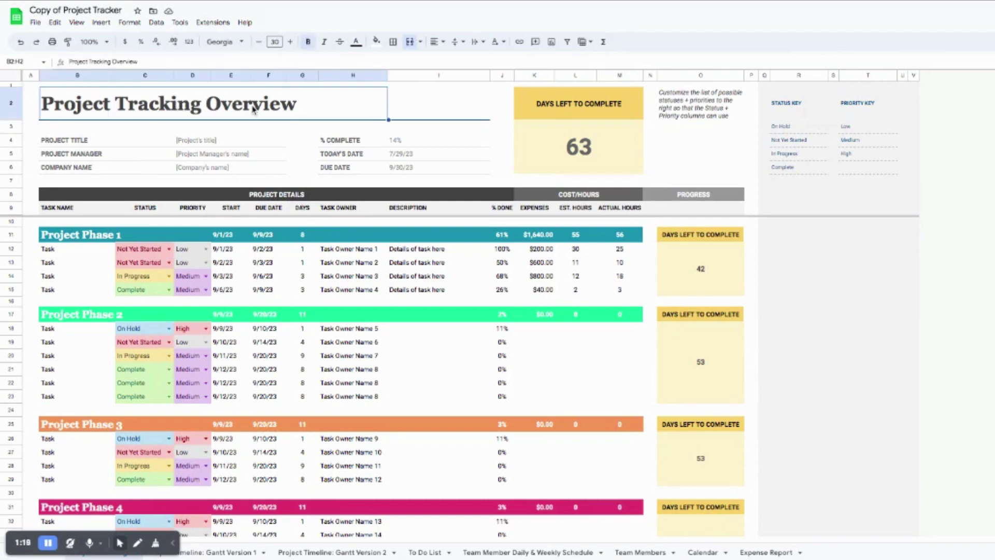
{"action": "left_click", "coordinate": [218, 143]}
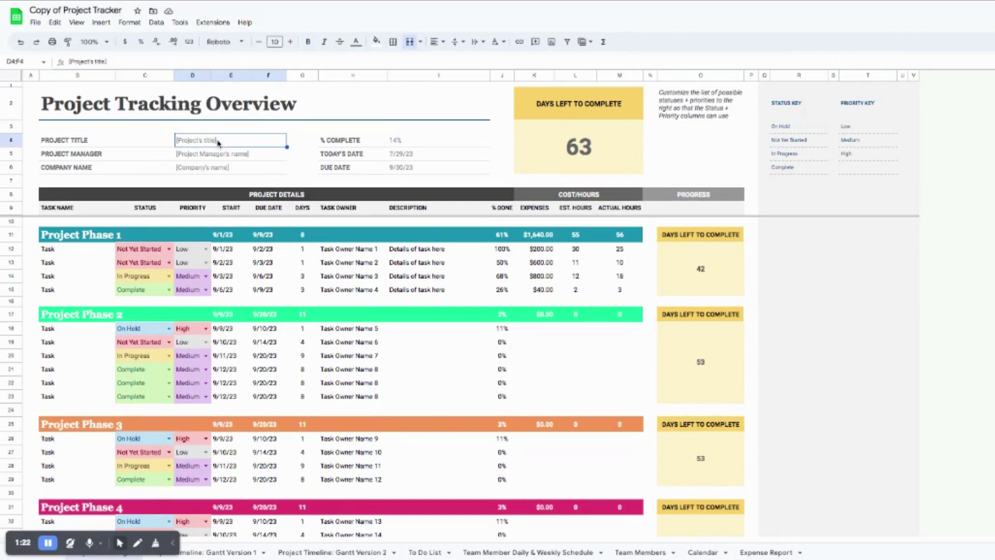
{"action": "left_click", "coordinate": [256, 155]}
{"action": "left_click", "coordinate": [255, 173]}
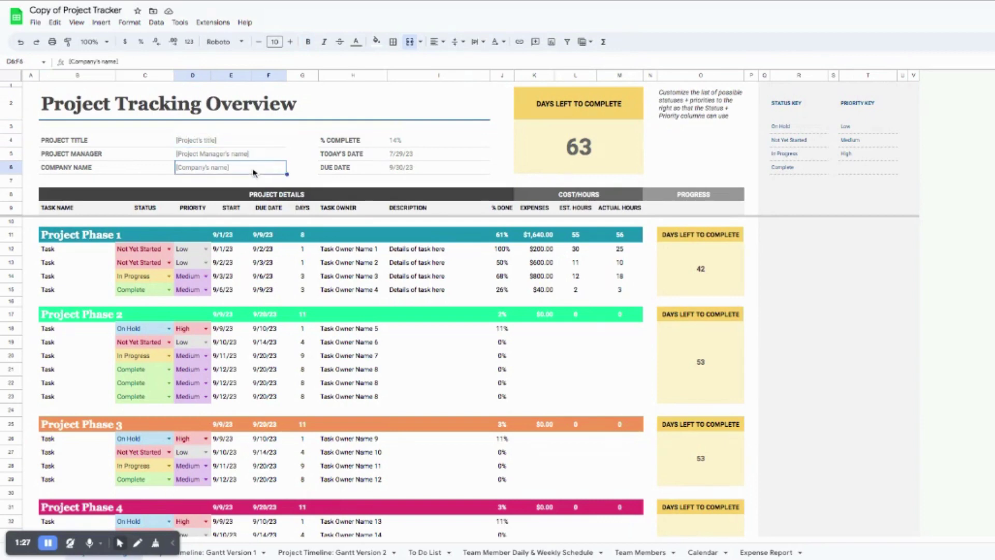
{"action": "left_click", "coordinate": [416, 144]}
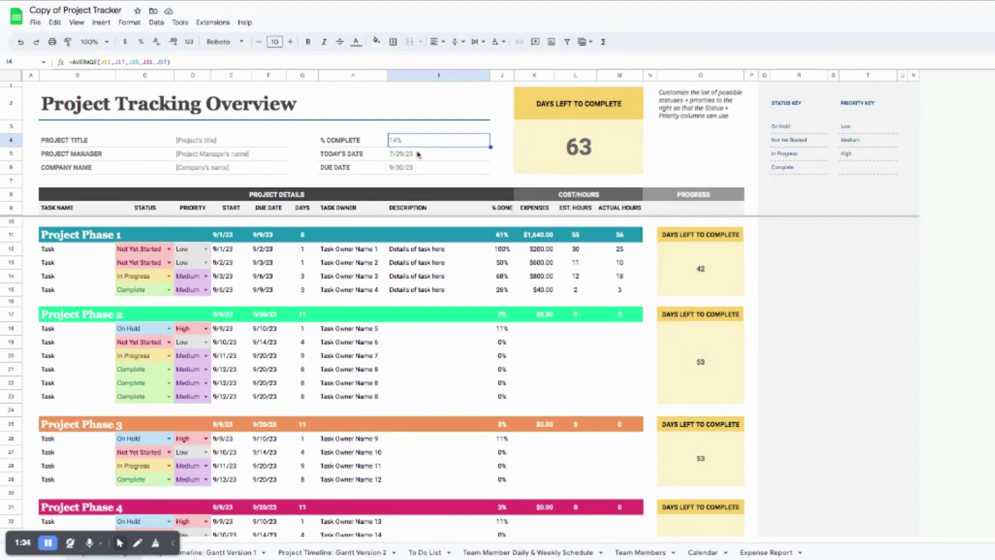
{"action": "left_click", "coordinate": [418, 154]}
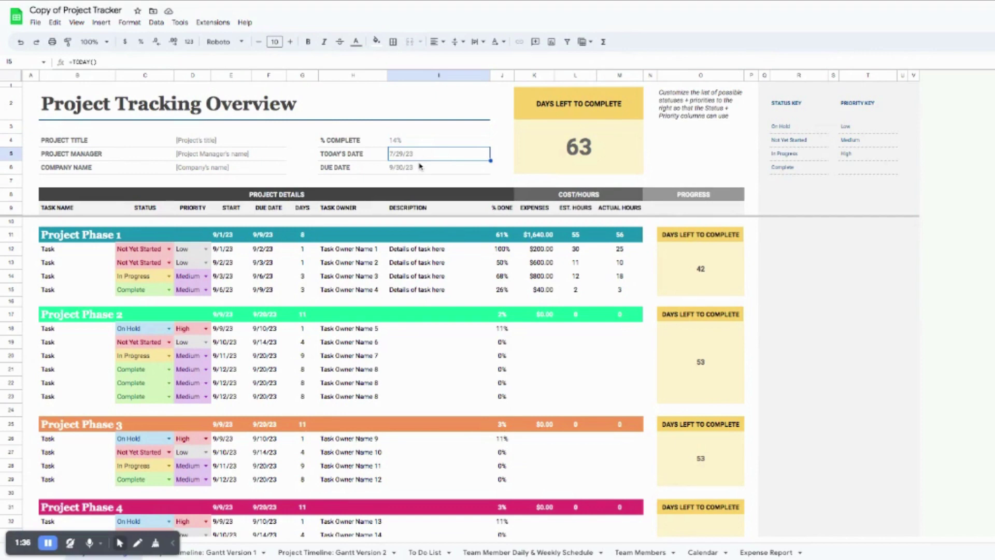
{"action": "left_click", "coordinate": [421, 171]}
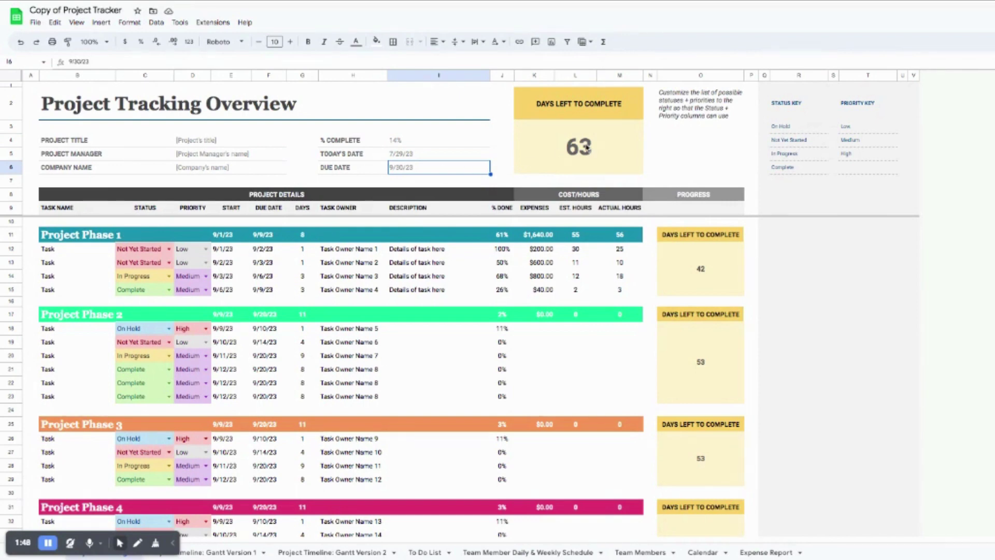
{"action": "left_click", "coordinate": [609, 149]}
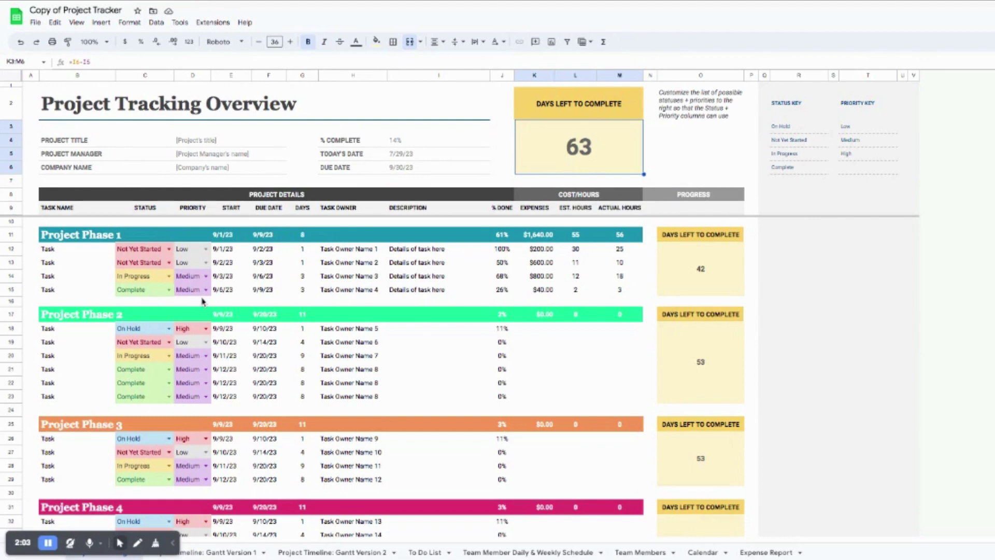
{"action": "scroll", "coordinate": [202, 301], "scroll_direction": "down", "scroll_amount": 1}
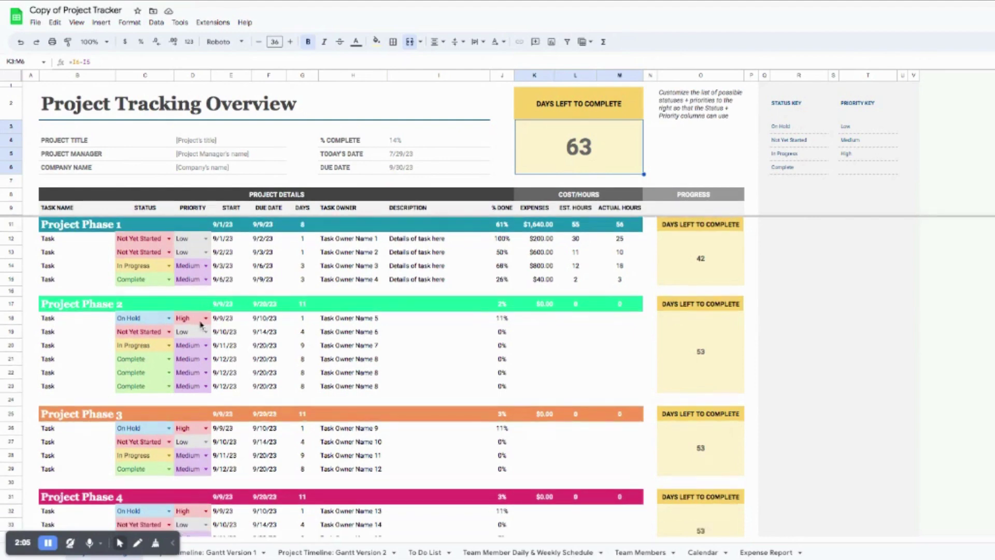
{"action": "scroll", "coordinate": [205, 324], "scroll_direction": "down", "scroll_amount": 3}
{"action": "scroll", "coordinate": [204, 324], "scroll_direction": "down", "scroll_amount": 3}
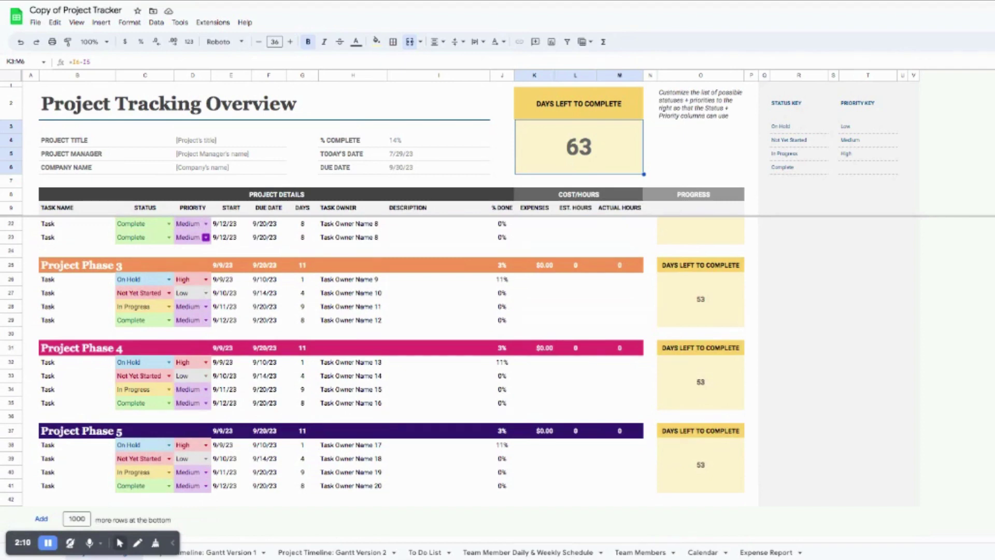
{"action": "scroll", "coordinate": [99, 244], "scroll_direction": "up", "scroll_amount": 5}
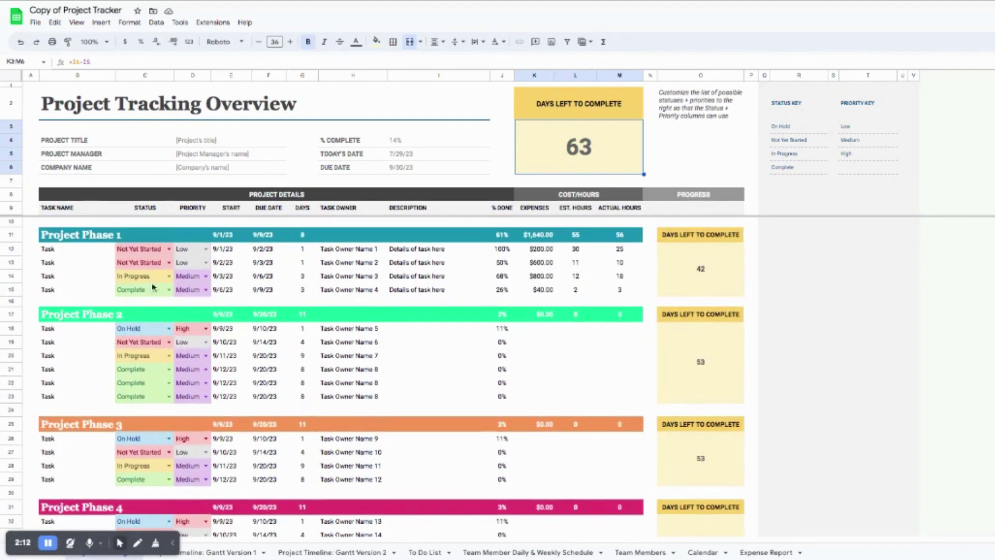
{"action": "left_click", "coordinate": [98, 239]}
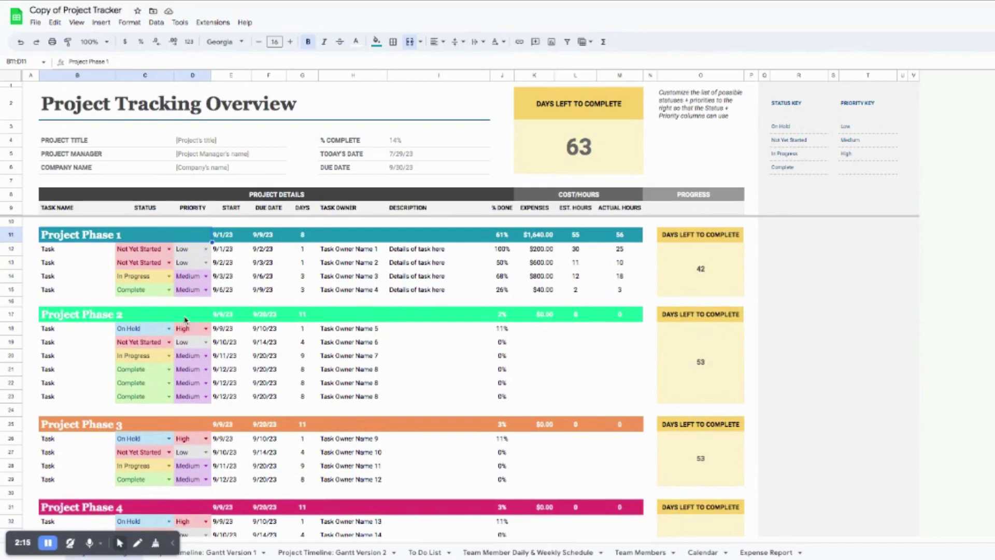
{"action": "left_click", "coordinate": [62, 252]}
{"action": "left_click", "coordinate": [61, 264]}
{"action": "left_click", "coordinate": [59, 276]}
{"action": "left_click", "coordinate": [60, 289]}
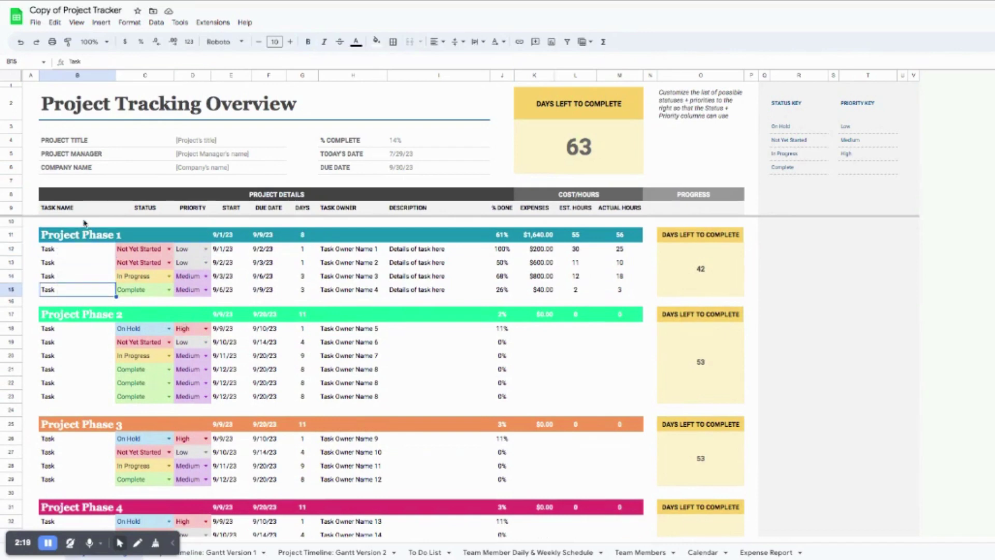
{"action": "left_click", "coordinate": [86, 235]}
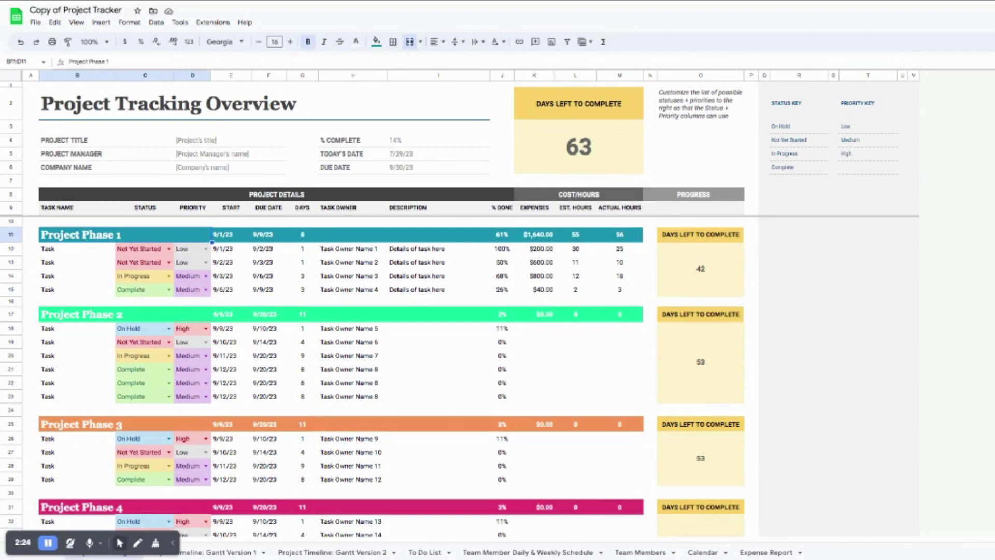
Title the phase 'Example 1' and name its rows 'Task 1', 'Task 2', 'Task 3', 'Task 4'
{"action": "type", "text": "Example 1"}
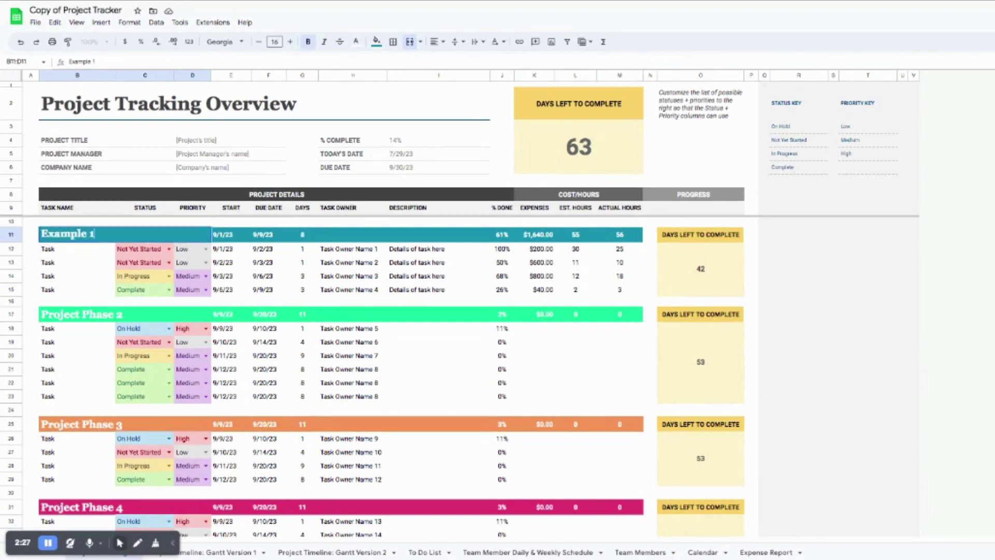
{"action": "key", "text": "Return"}
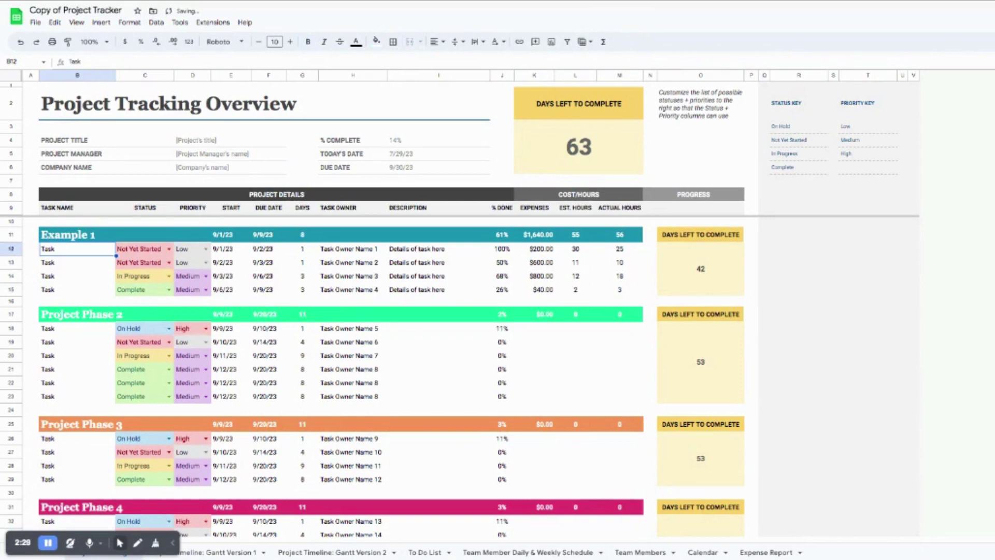
{"action": "type", "text": "Task"}
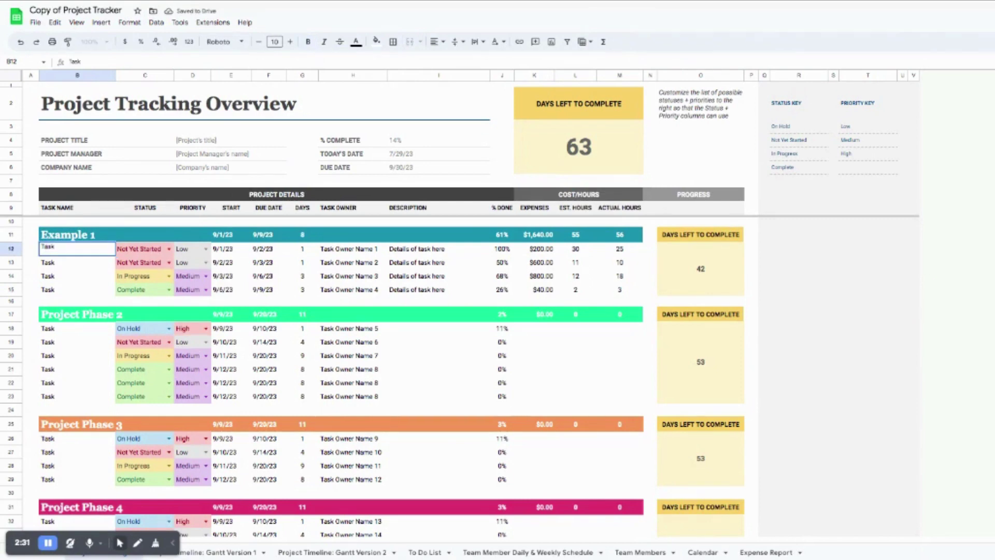
{"action": "type", "text": " 1"}
{"action": "key", "text": "Return"}
{"action": "type", "text": "Task 2"}
{"action": "key", "text": "Return"}
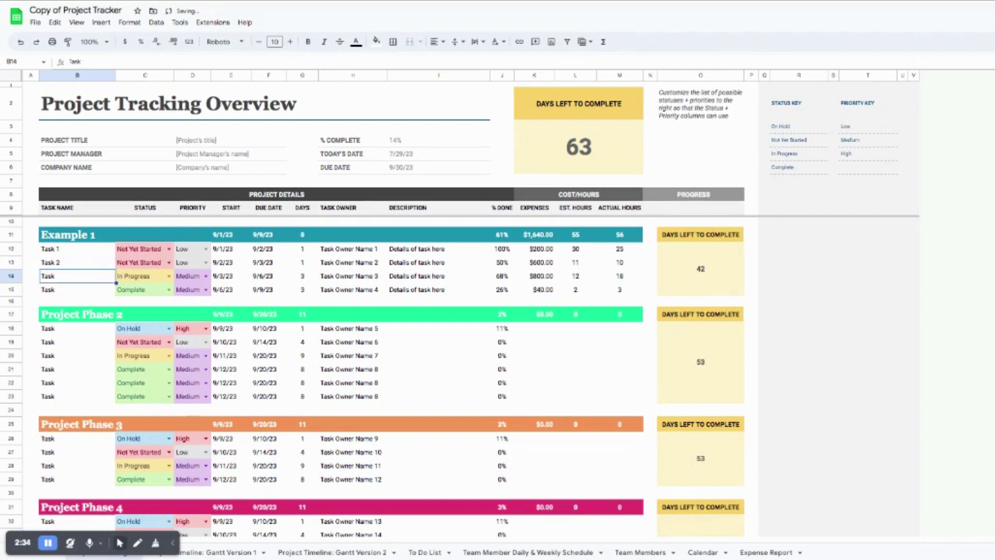
{"action": "type", "text": "Task 3"}
{"action": "key", "text": "Return"}
{"action": "type", "text": "Ta"}
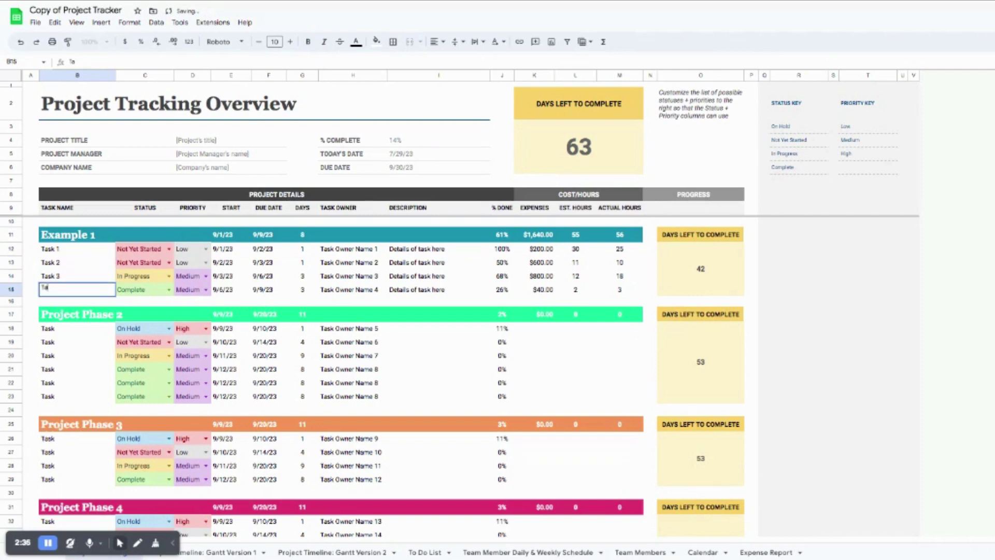
{"action": "type", "text": "sk 4"}
{"action": "key", "text": "Return"}
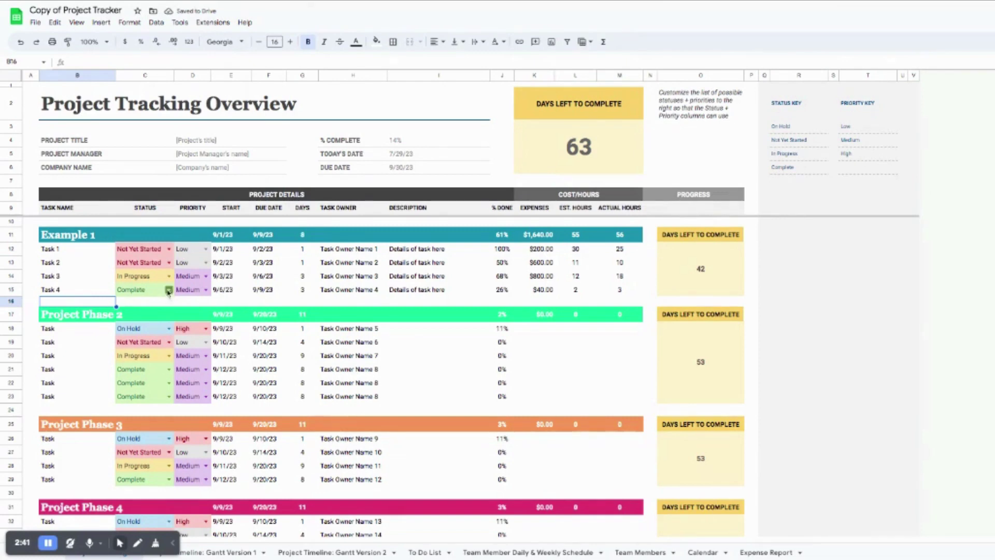
Set Task 1's status to On Hold and keep Task 3 at In Progress
{"action": "left_click", "coordinate": [169, 250]}
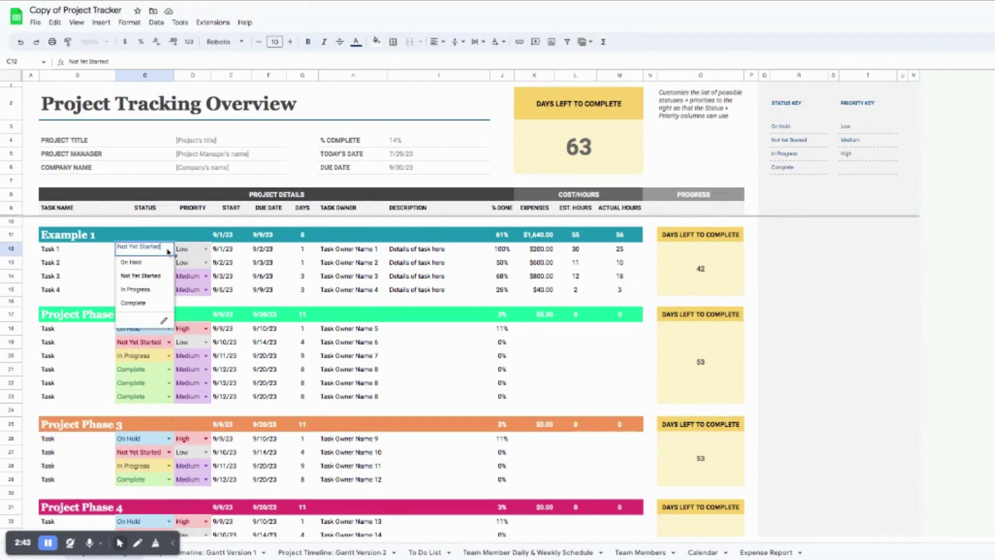
{"action": "left_click", "coordinate": [168, 265]}
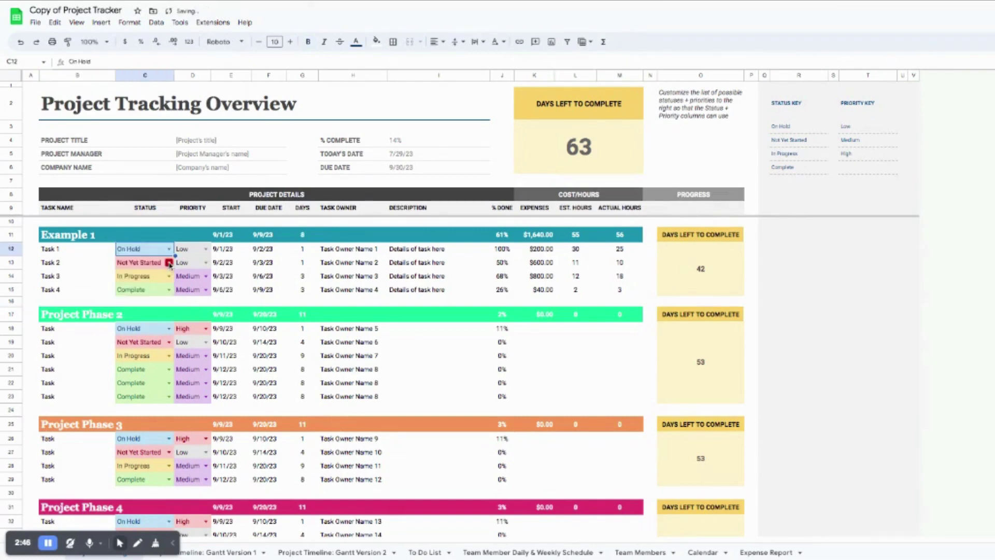
{"action": "left_click", "coordinate": [169, 276]}
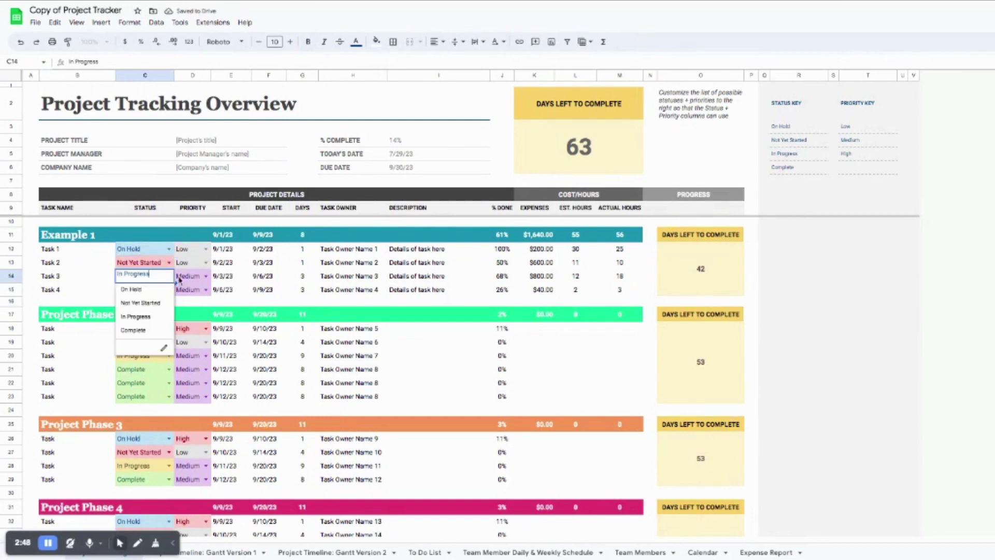
{"action": "left_click", "coordinate": [179, 279]}
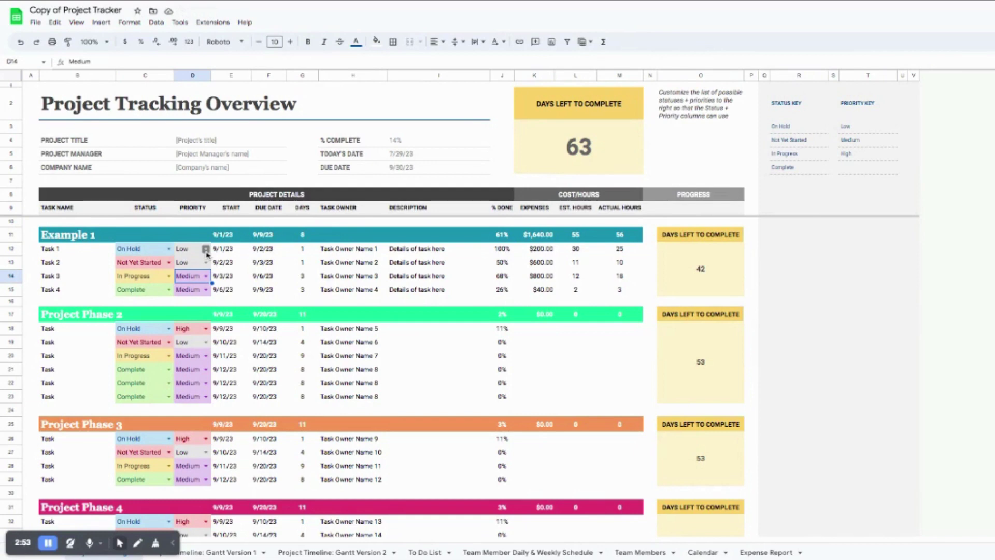
Change the priority of Task 4 and Task 2 to High
{"action": "left_click", "coordinate": [206, 249]}
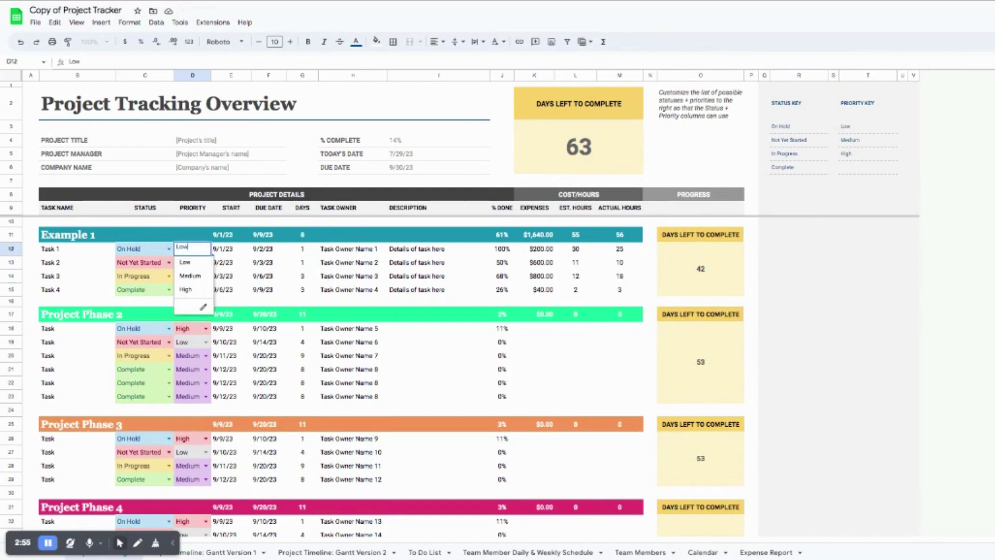
{"action": "left_click", "coordinate": [225, 256]}
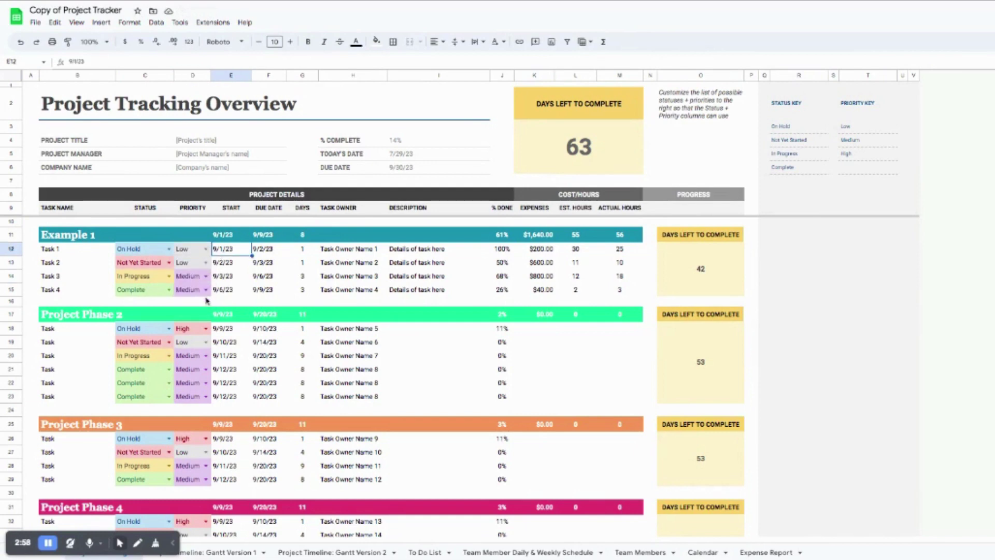
{"action": "left_click", "coordinate": [207, 291]}
{"action": "left_click", "coordinate": [189, 331]}
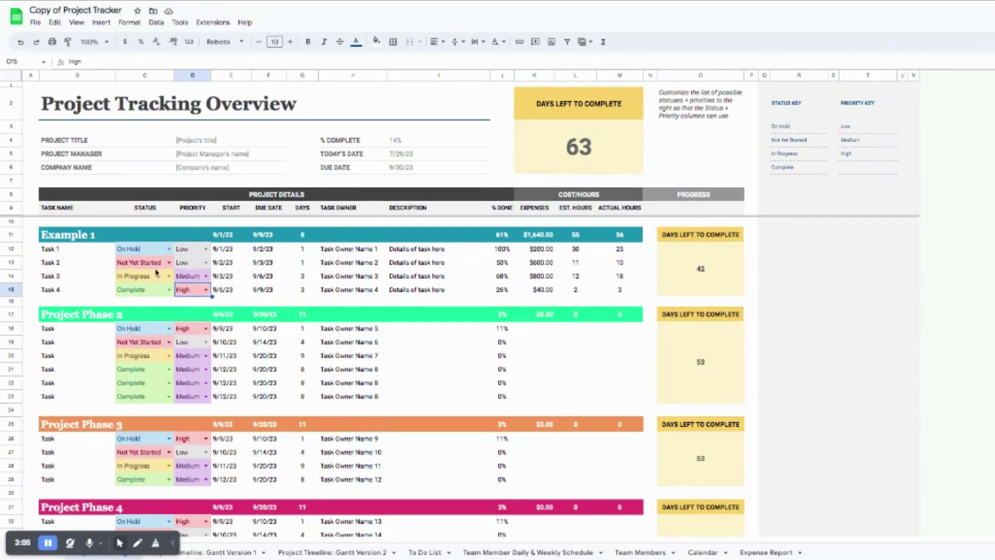
{"action": "left_click", "coordinate": [206, 263]}
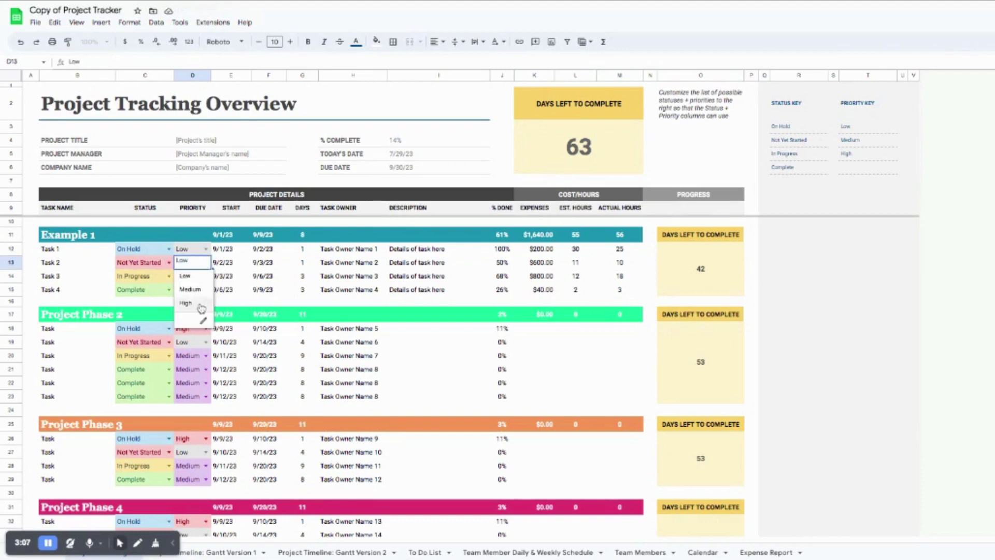
{"action": "left_click", "coordinate": [189, 306]}
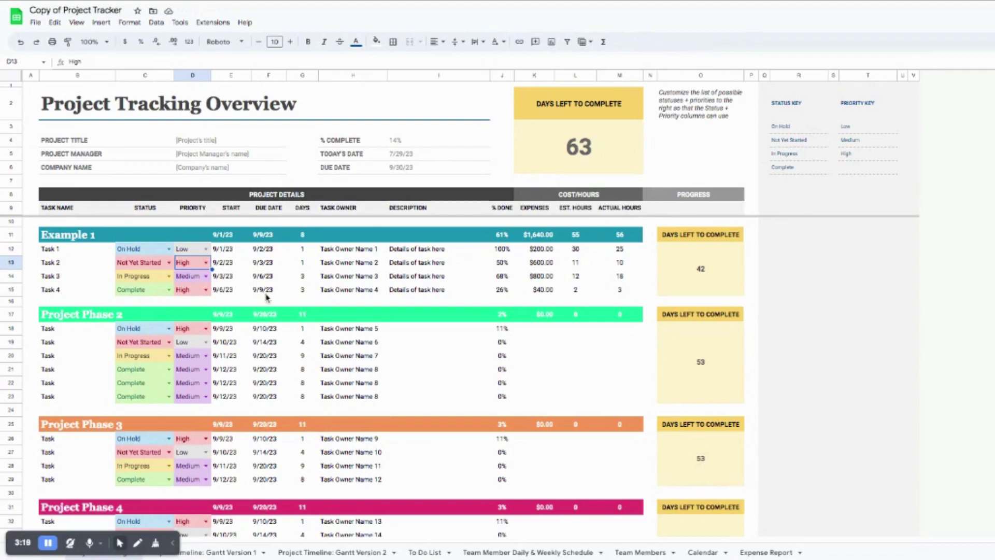
{"action": "left_click", "coordinate": [271, 252]}
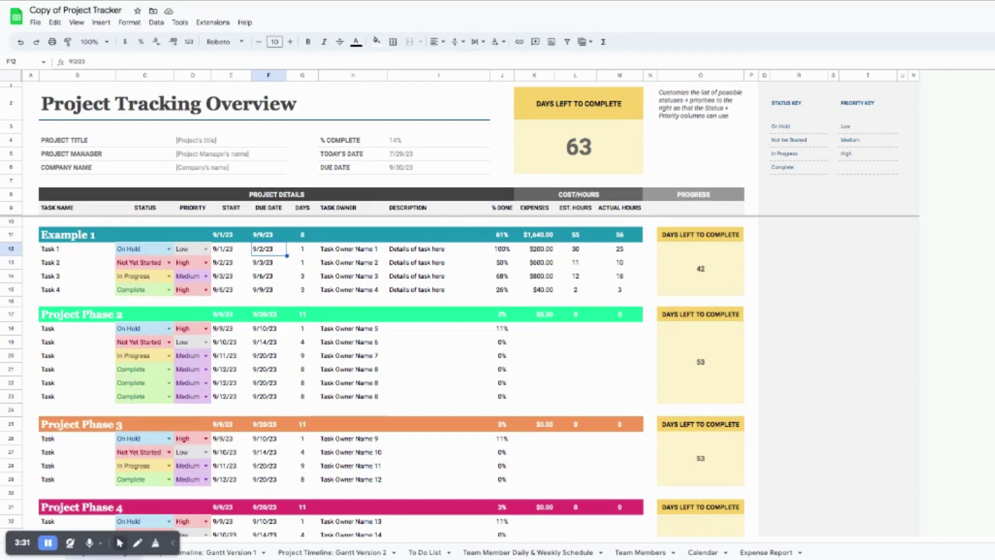
{"action": "left_click", "coordinate": [232, 236]}
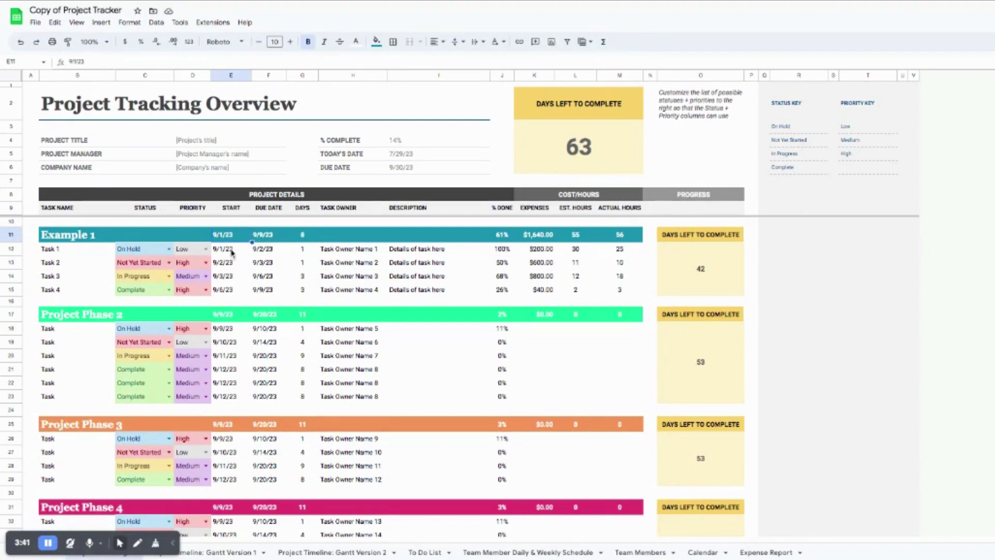
{"action": "left_click", "coordinate": [232, 252]}
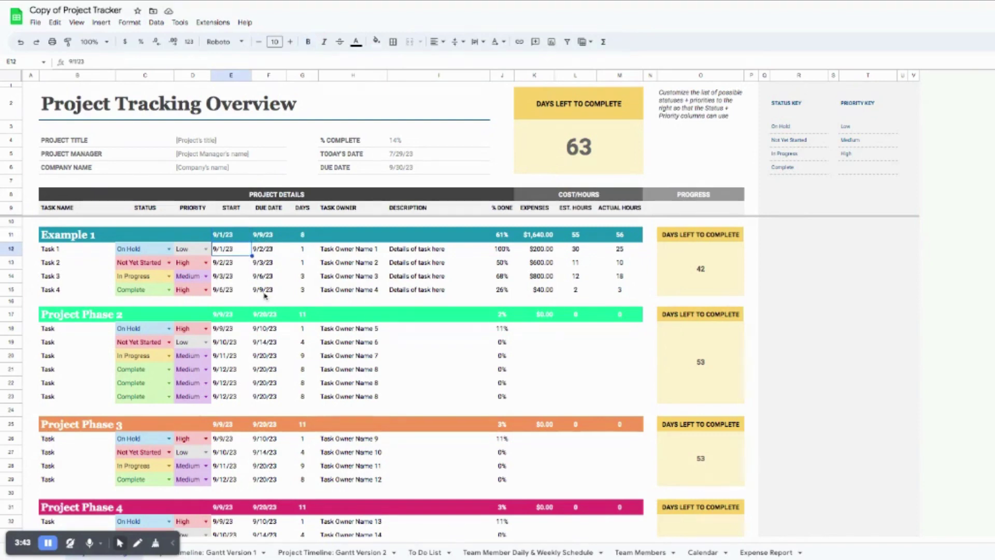
{"action": "left_click", "coordinate": [274, 240]}
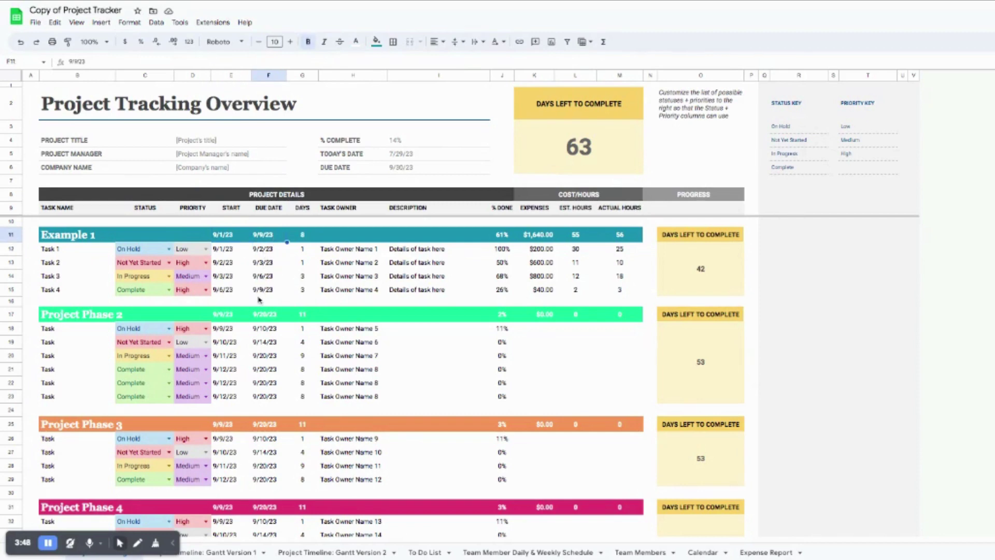
{"action": "left_click", "coordinate": [301, 292]}
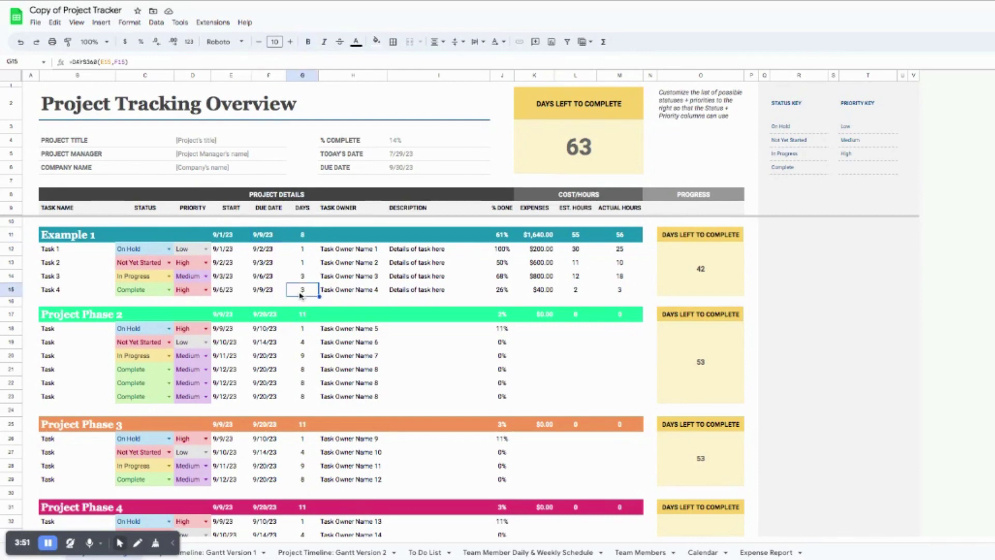
{"action": "left_click", "coordinate": [338, 251]}
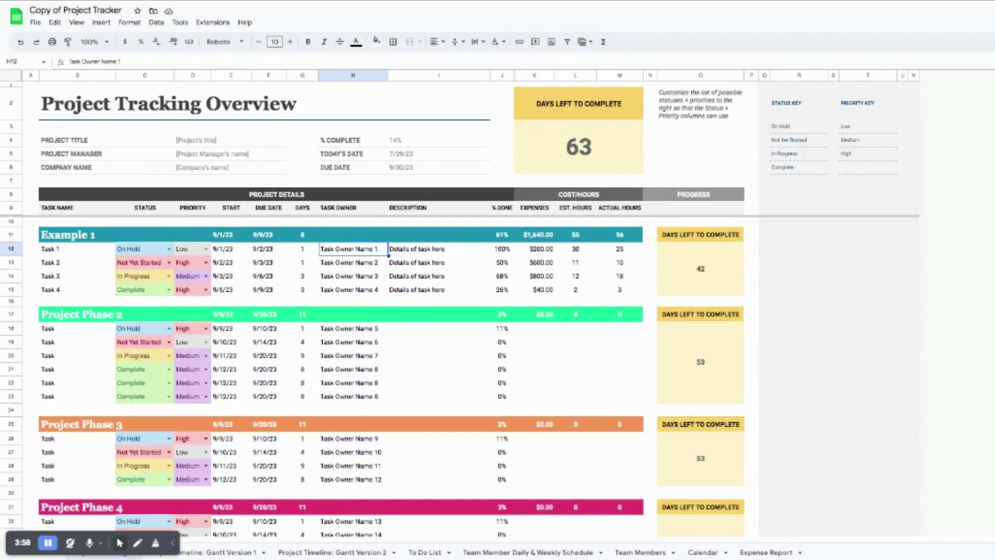
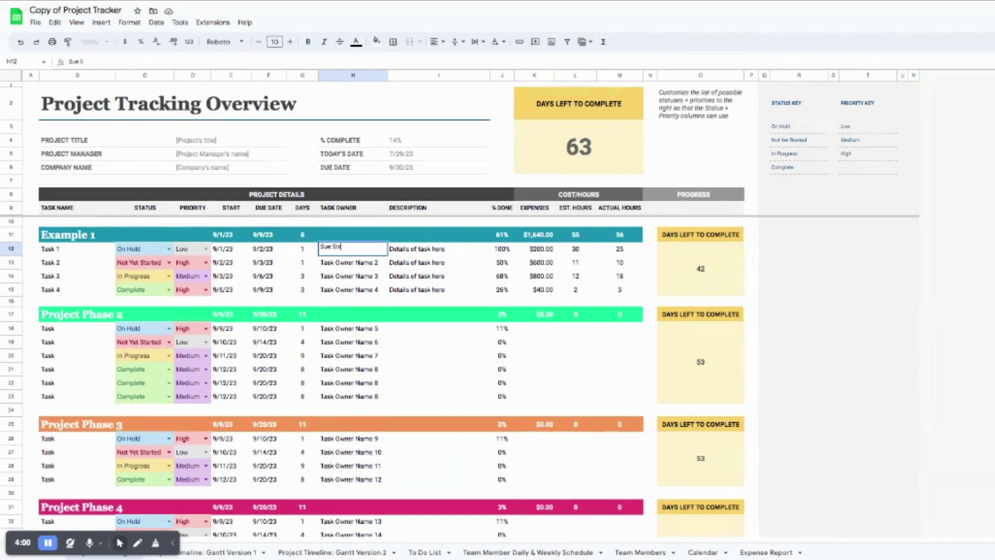
Enter a team member's full name as owner for each of Tasks 1–4 in H12:H15
{"action": "key", "text": "Return"}
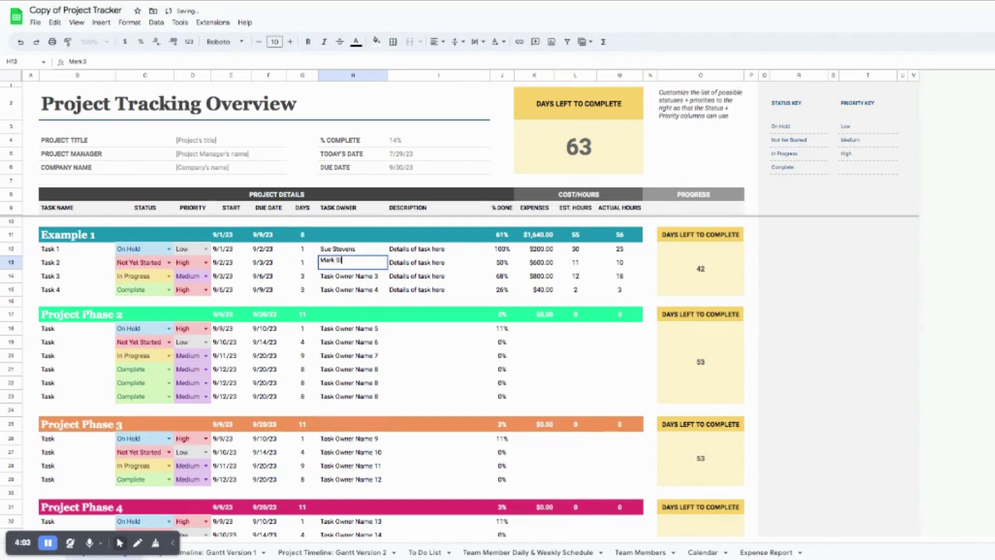
{"action": "key", "text": "Return"}
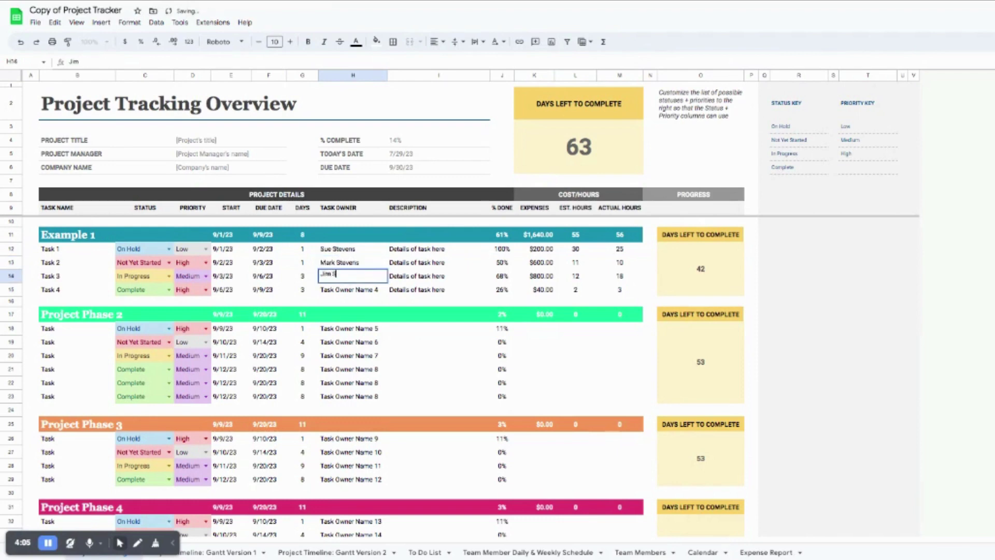
{"action": "key", "text": "Return"}
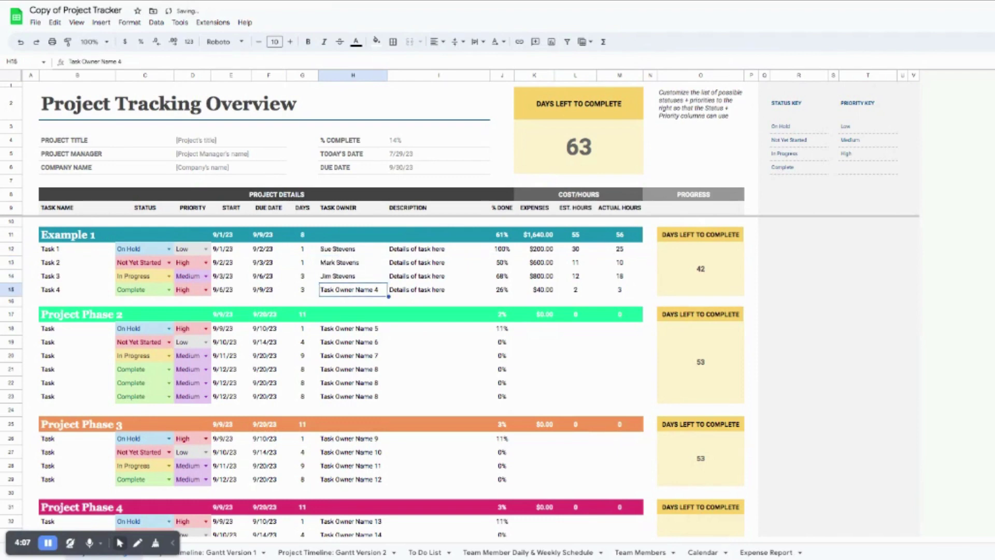
{"action": "key", "text": "Return"}
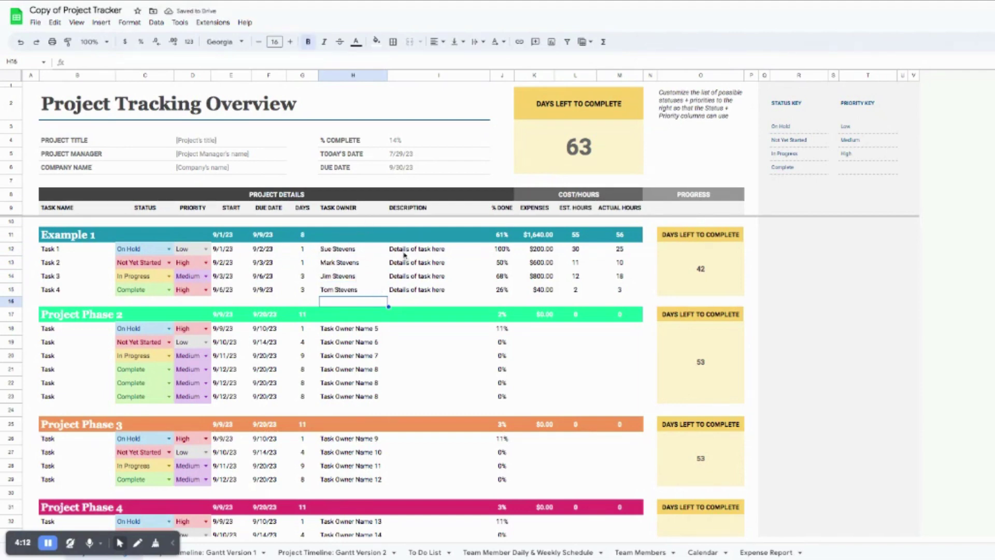
Widen column I so each task's 'Details of task here' description shows in full
{"action": "left_click", "coordinate": [406, 253]}
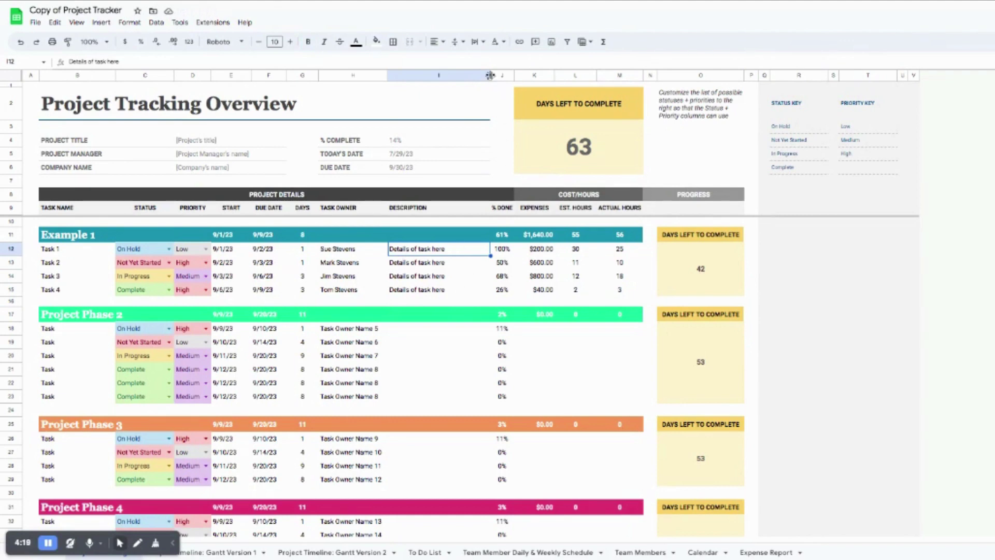
{"action": "left_click_drag", "start_coordinate": [491, 75], "coordinate": [514, 76]}
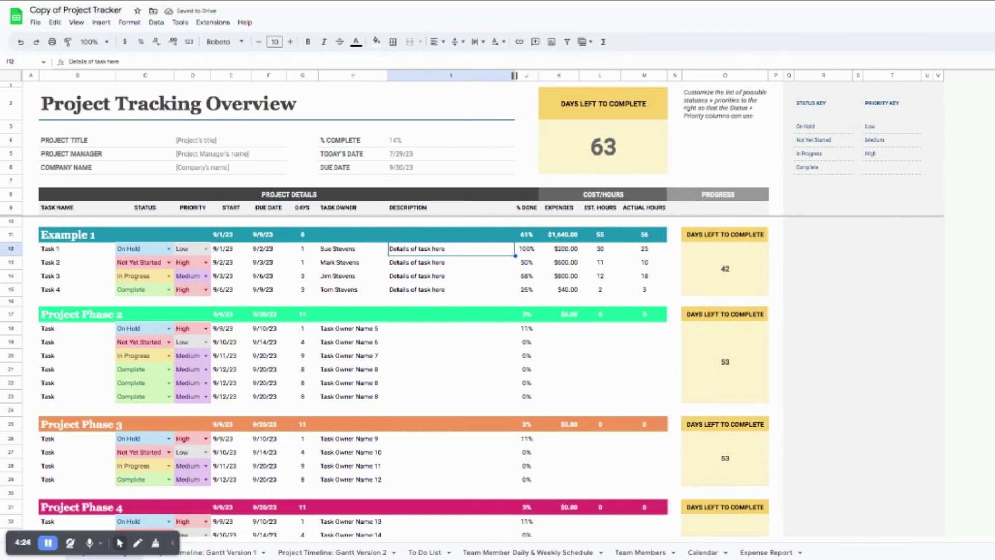
{"action": "left_click", "coordinate": [528, 253]}
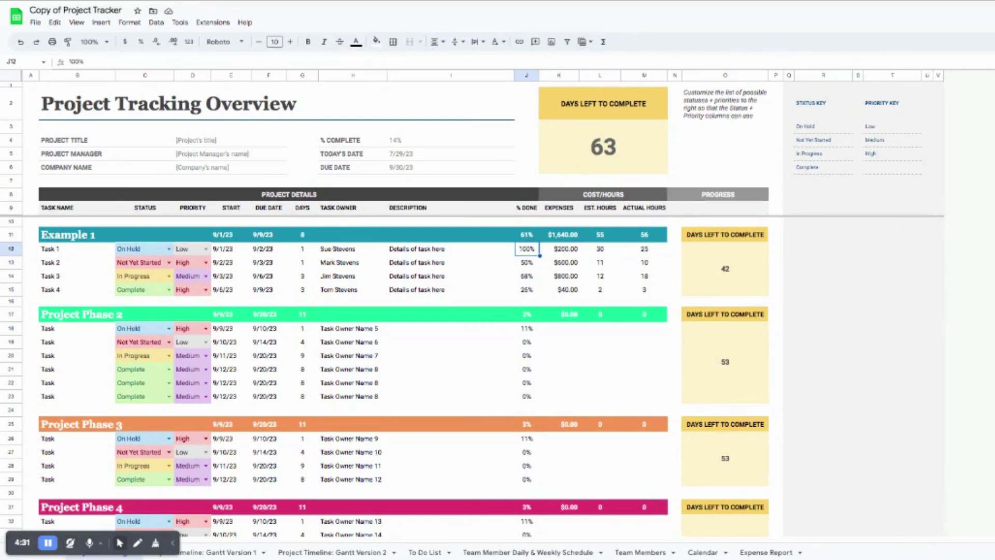
Enter 0% done for Tasks 1 and 2 and 100% for Task 4, leaving Task 3 unchanged
{"action": "type", "text": "0"}
{"action": "key", "text": "Return"}
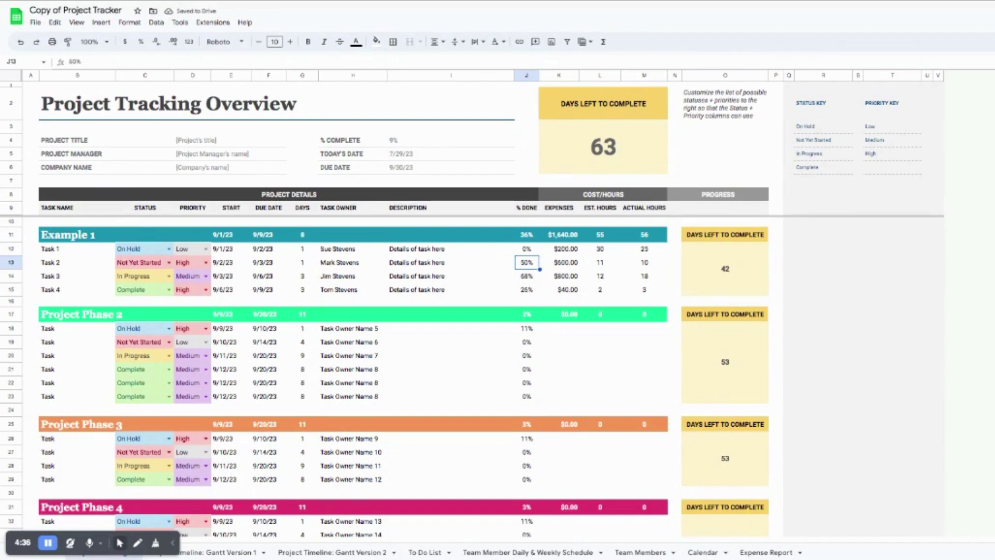
{"action": "type", "text": "0"}
{"action": "key", "text": "Return"}
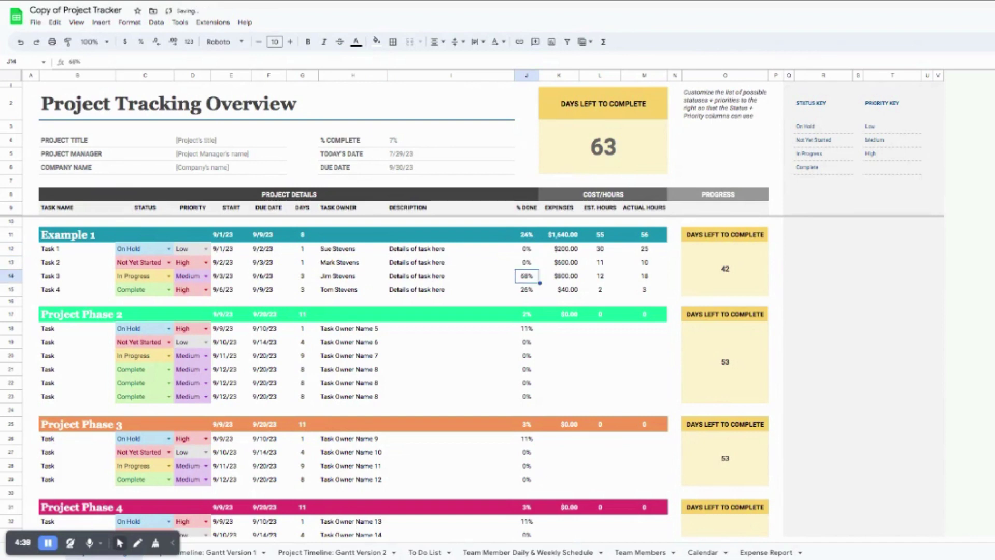
{"action": "left_click", "coordinate": [526, 289]}
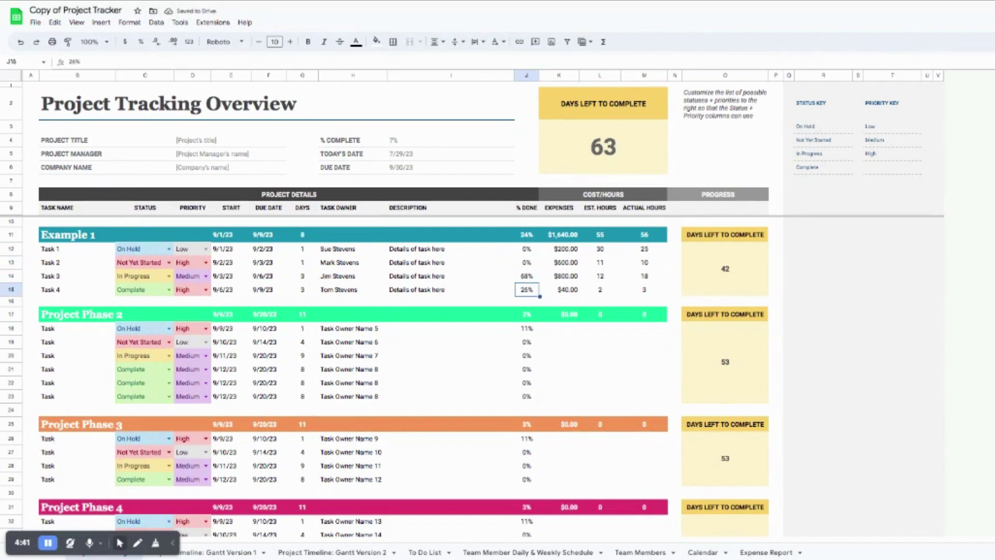
{"action": "type", "text": "100"}
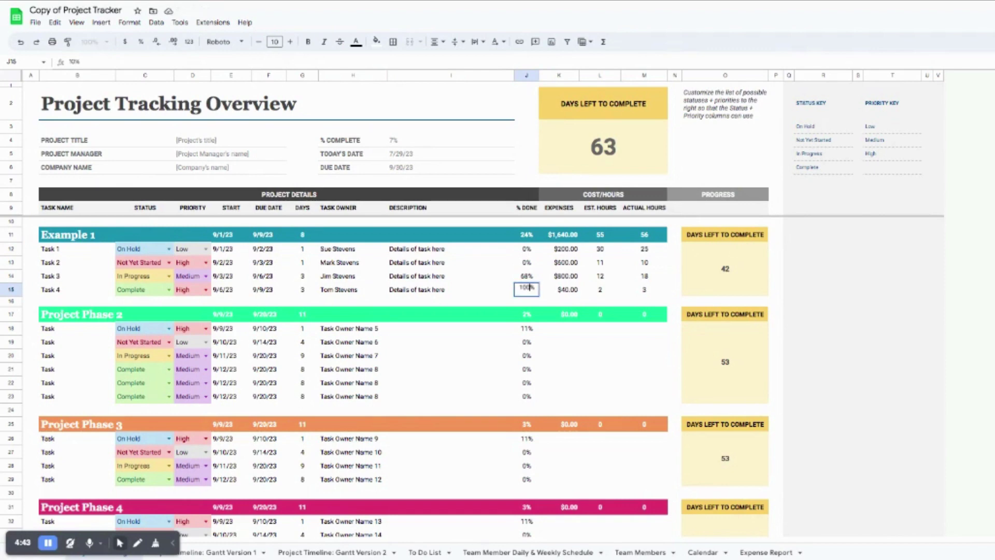
{"action": "key", "text": "Return"}
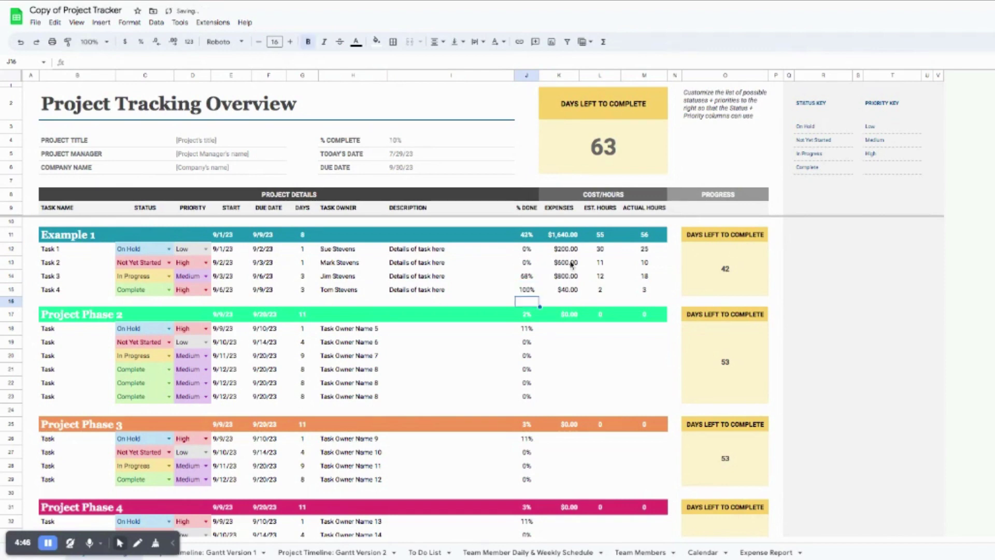
Check Task 1's expense and estimated hours, and Example 1's days left to complete
{"action": "left_click", "coordinate": [569, 253]}
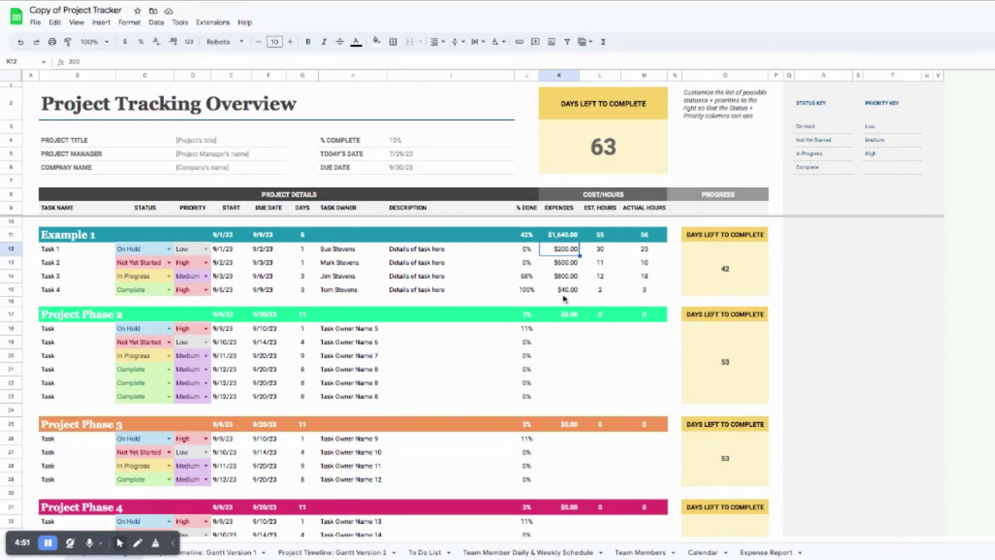
{"action": "left_click", "coordinate": [606, 253]}
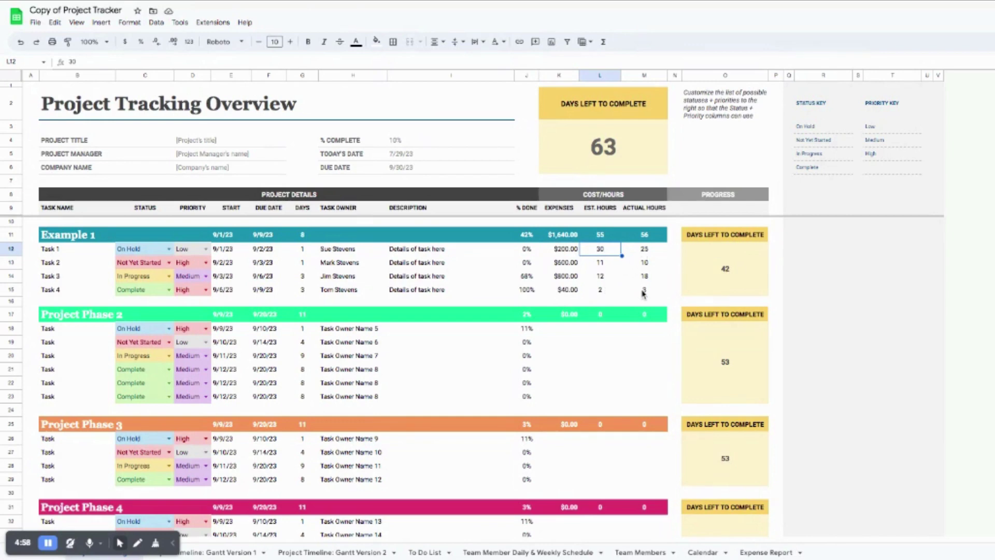
{"action": "left_click", "coordinate": [728, 275]}
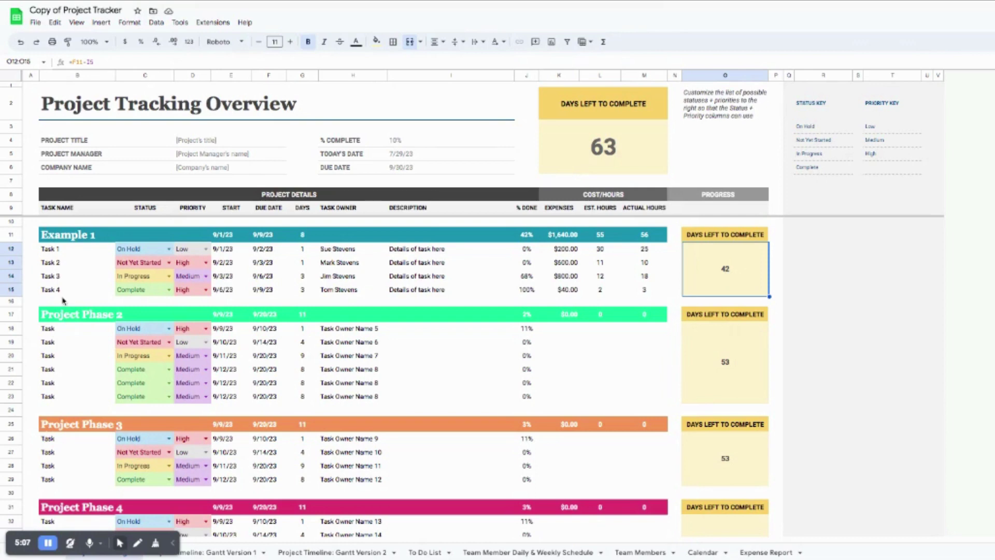
{"action": "scroll", "coordinate": [79, 348], "scroll_direction": "down", "scroll_amount": 2}
{"action": "scroll", "coordinate": [79, 350], "scroll_direction": "down", "scroll_amount": 2}
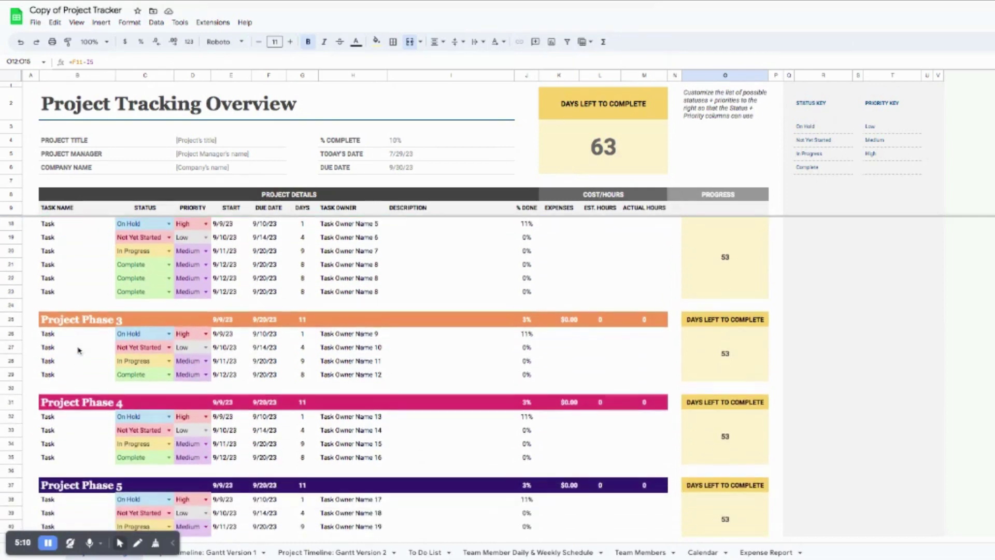
{"action": "scroll", "coordinate": [94, 382], "scroll_direction": "down", "scroll_amount": 2}
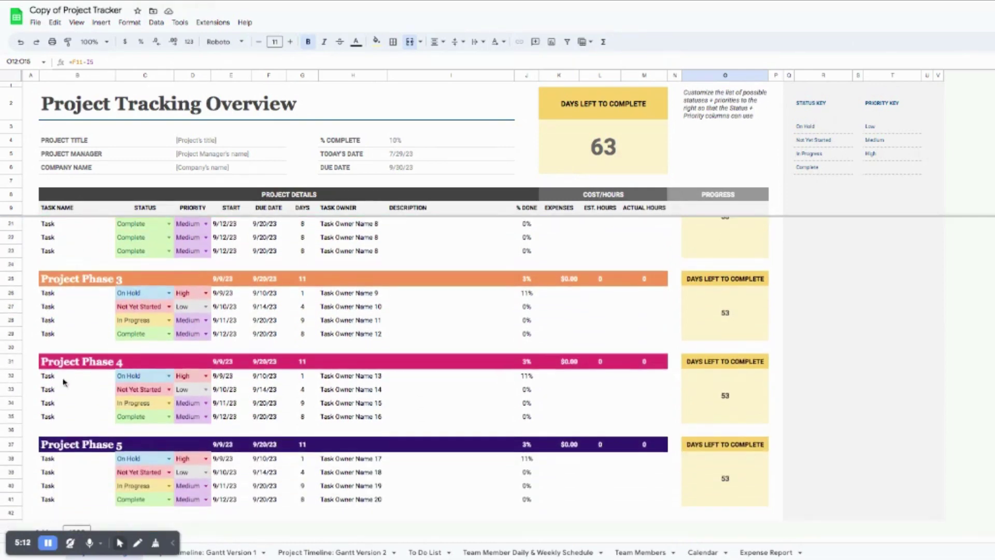
{"action": "scroll", "coordinate": [100, 461], "scroll_direction": "down", "scroll_amount": 1}
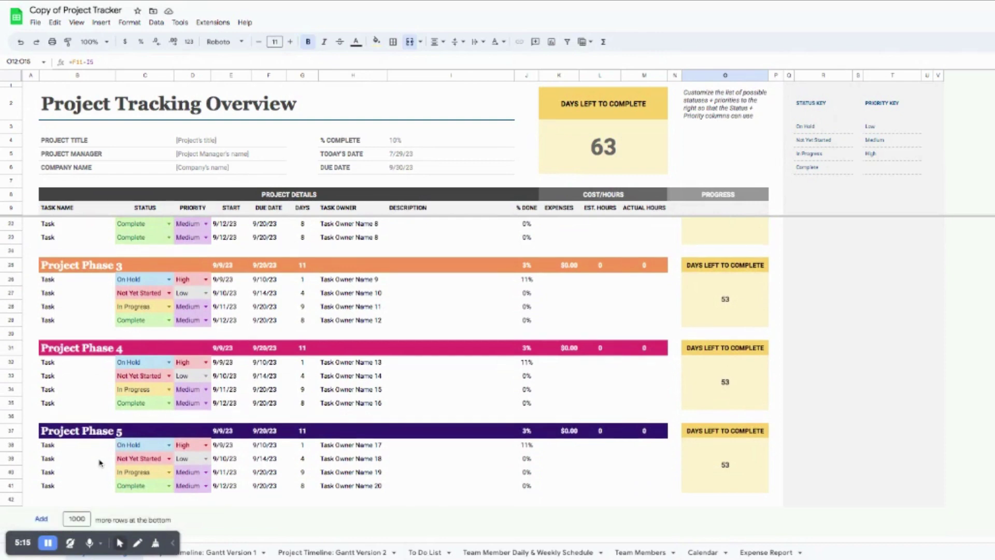
{"action": "scroll", "coordinate": [104, 460], "scroll_direction": "up", "scroll_amount": 5}
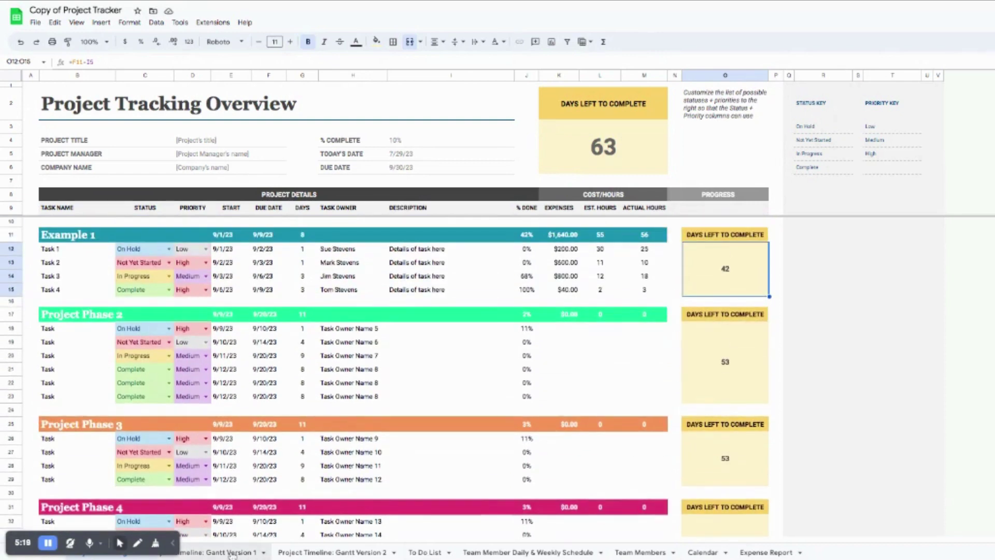
Show the 'Project Timeline: Gantt Version 1' sheet after briefly viewing Gantt Version 2
{"action": "left_click", "coordinate": [231, 552]}
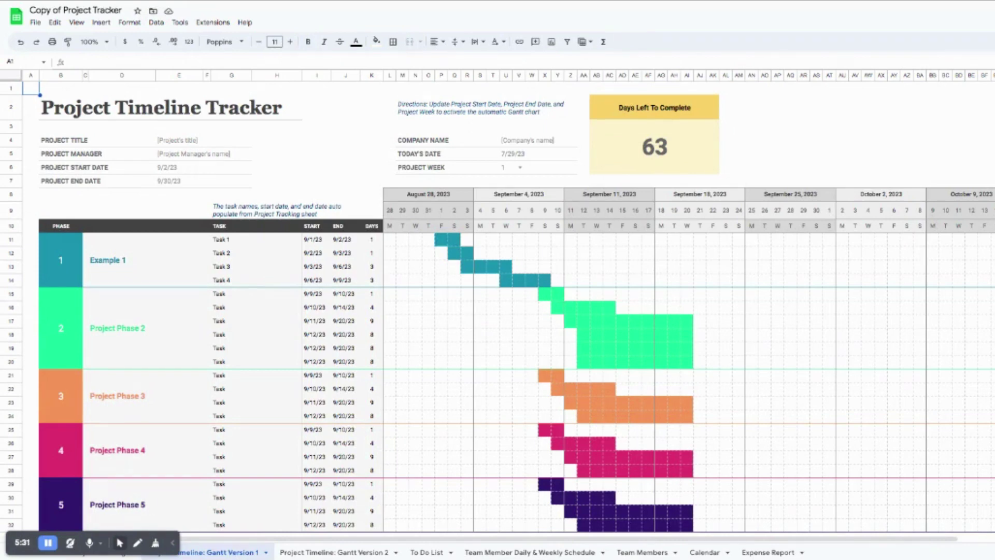
{"action": "left_click", "coordinate": [352, 553]}
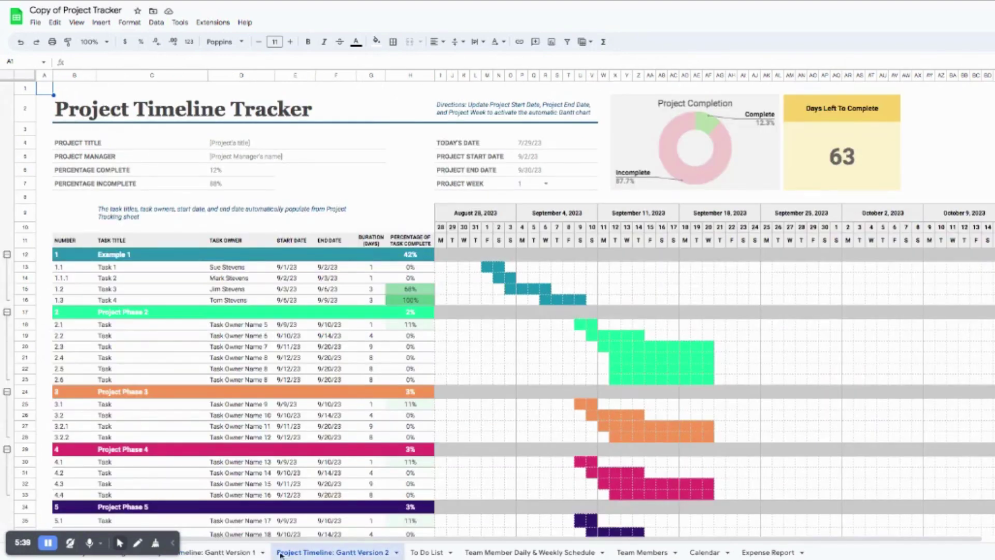
{"action": "left_click", "coordinate": [251, 552]}
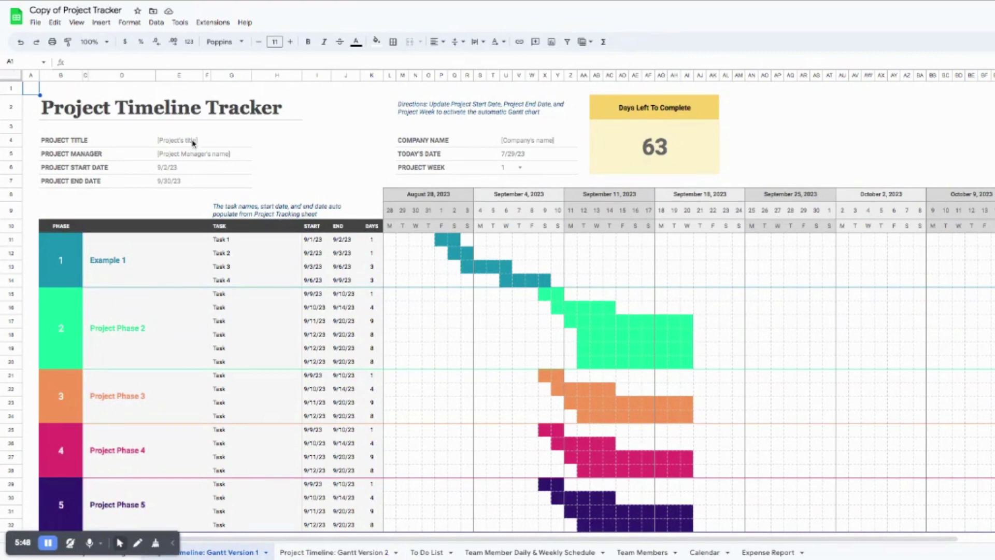
Inspect the Gantt Version 1 header fields and linked task cells, then expand the Project Week list
{"action": "left_click", "coordinate": [197, 156]}
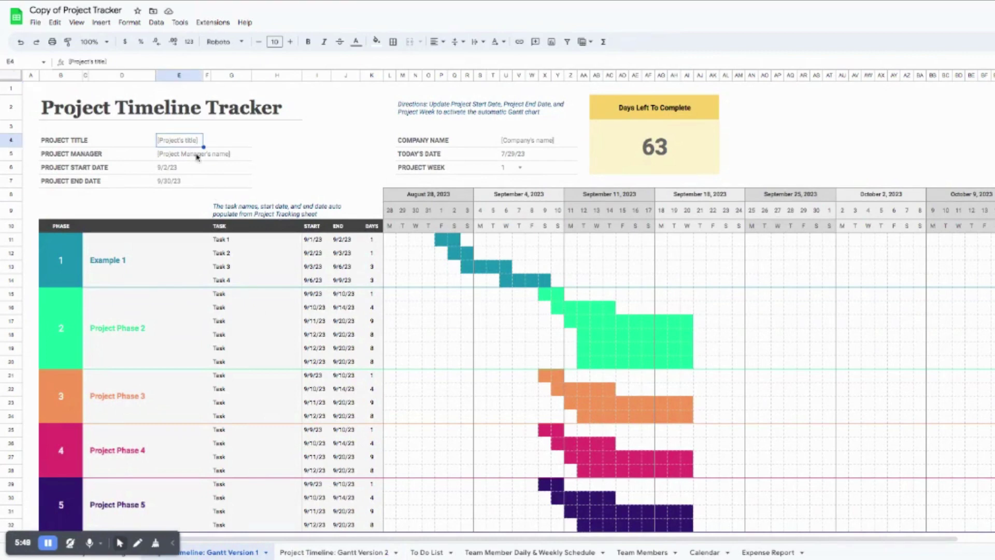
{"action": "left_click", "coordinate": [544, 143]}
{"action": "left_click", "coordinate": [178, 176]}
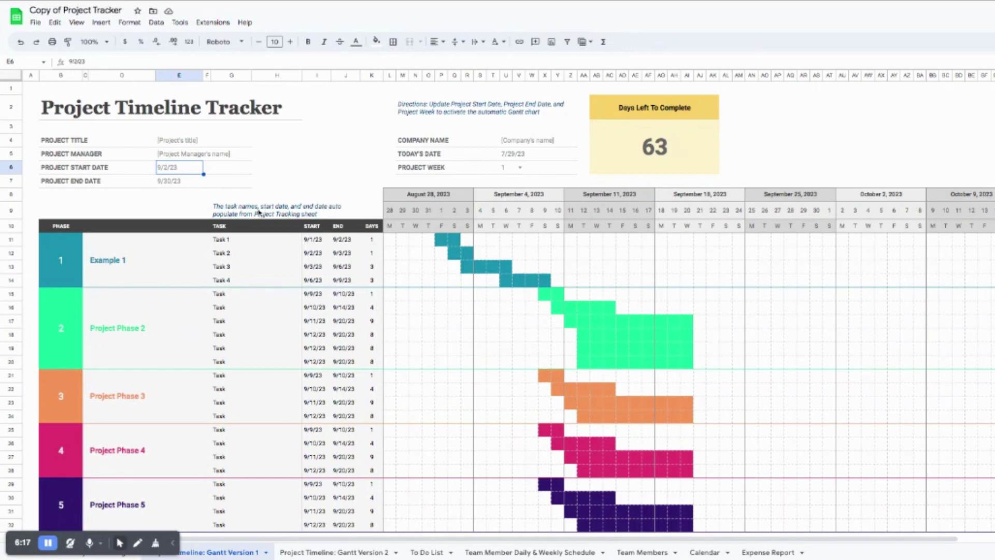
{"action": "left_click", "coordinate": [313, 241]}
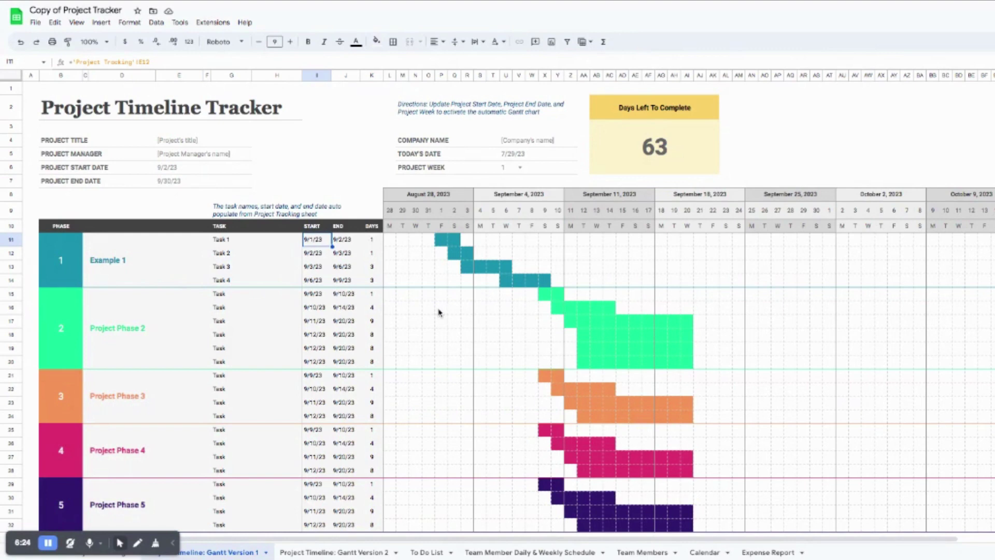
{"action": "left_click", "coordinate": [129, 269]}
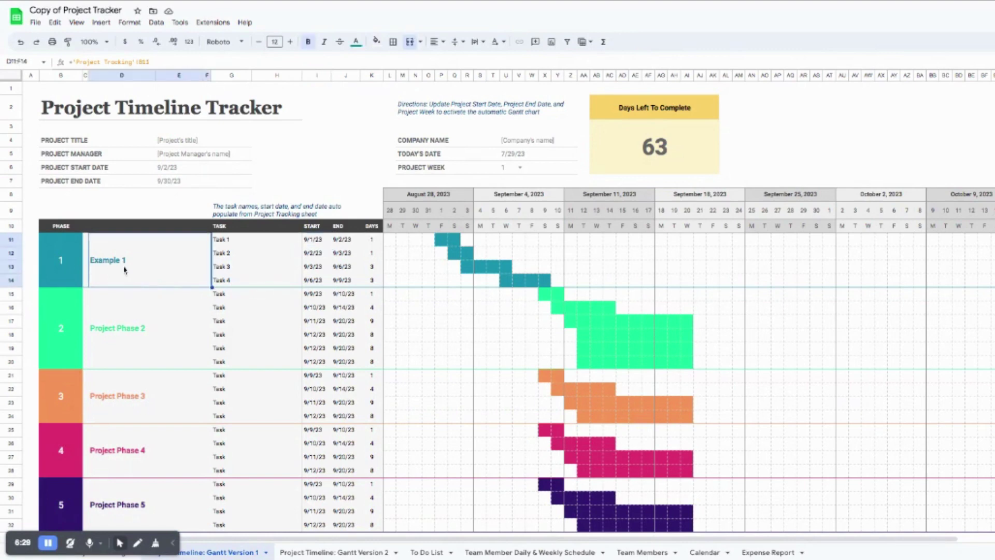
{"action": "left_click", "coordinate": [242, 243]}
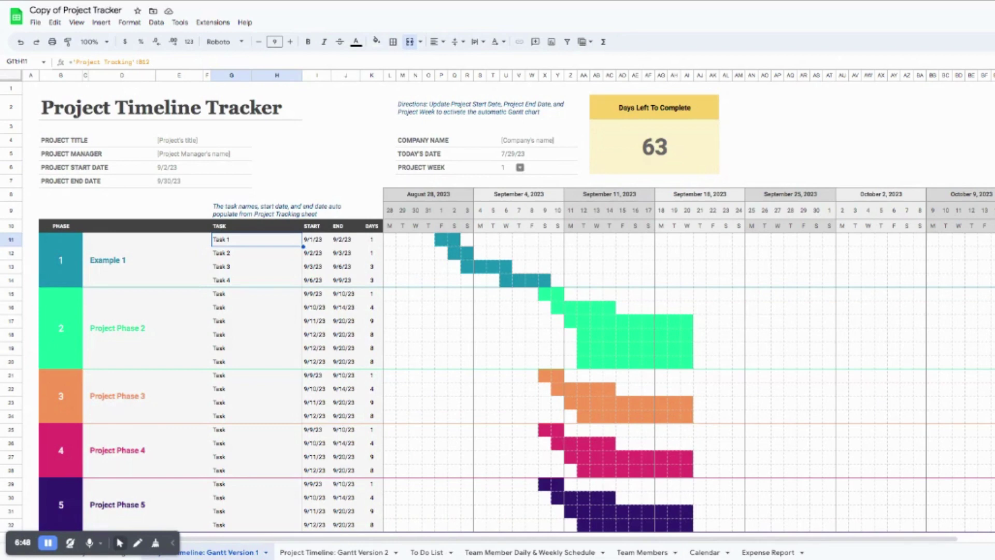
{"action": "left_click", "coordinate": [520, 168]}
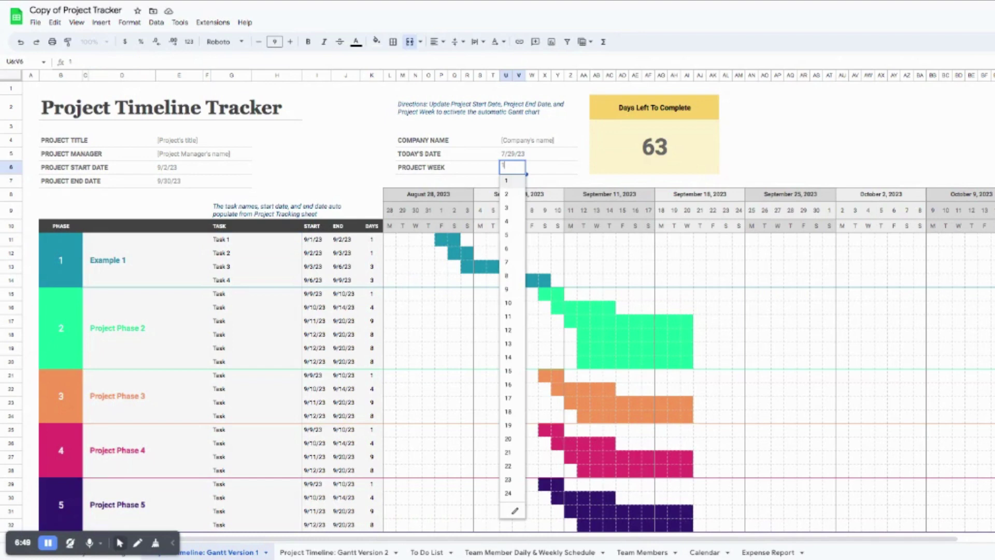
Set Project Week to 3, then back to 1, and check the 63 days left
{"action": "left_click", "coordinate": [508, 208]}
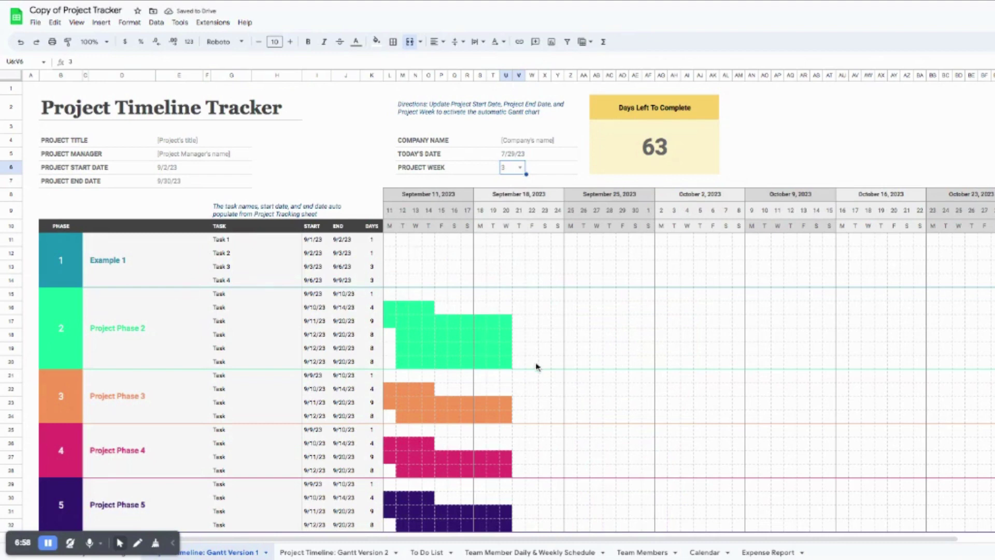
{"action": "left_click", "coordinate": [520, 168]}
{"action": "left_click", "coordinate": [519, 182]}
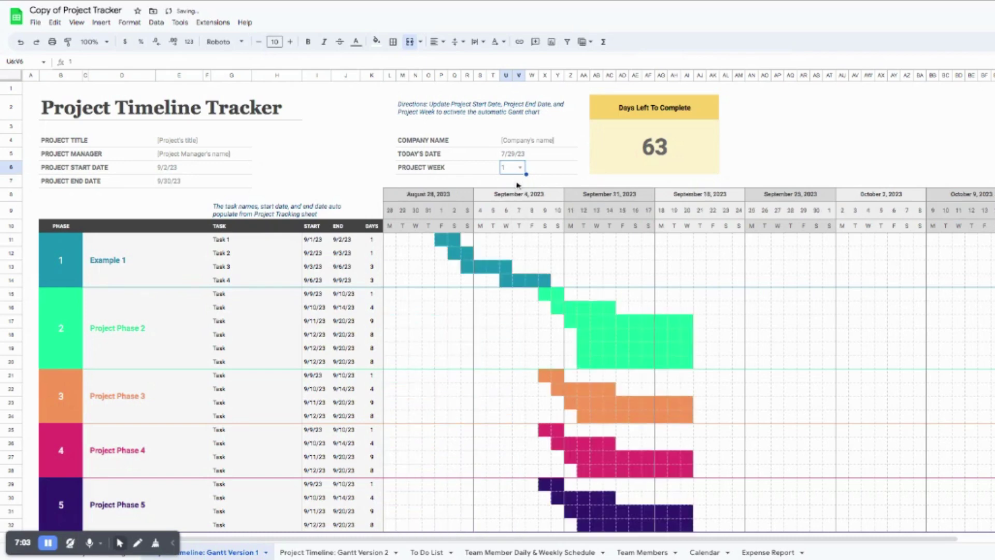
{"action": "left_click", "coordinate": [604, 142]}
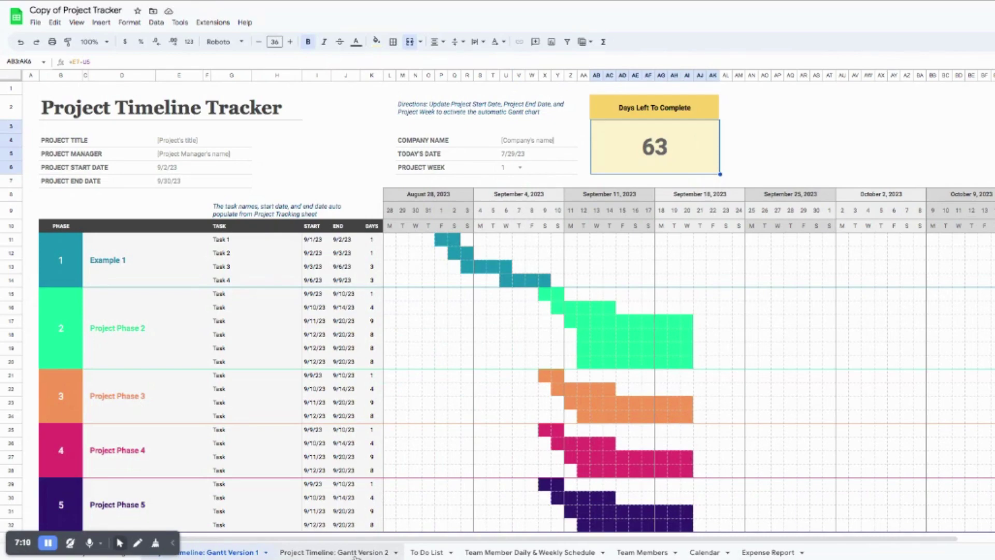
On the Gantt Version 2 sheet, inspect Task 1's owner, Task 3–4 completion and the start date
{"action": "left_click", "coordinate": [334, 553]}
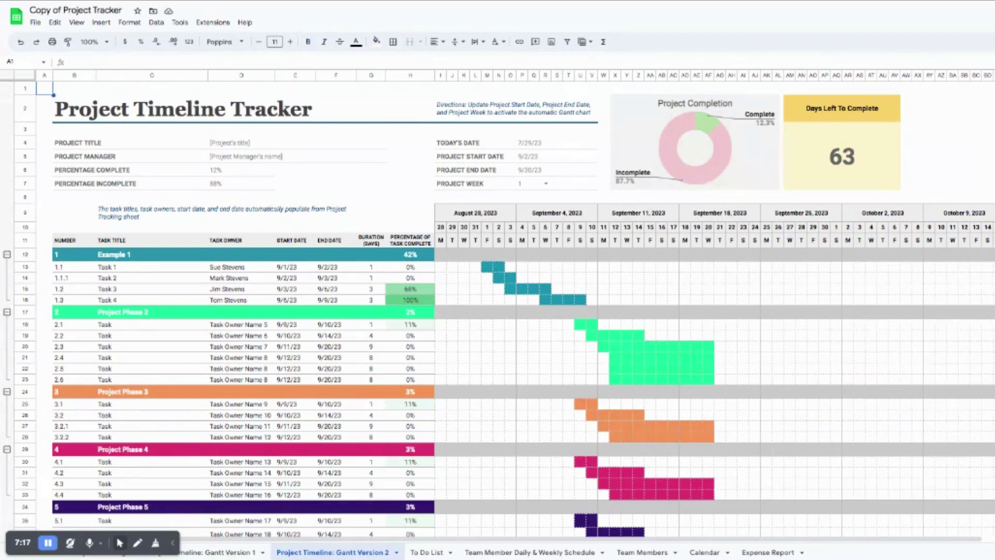
{"action": "left_click", "coordinate": [251, 270]}
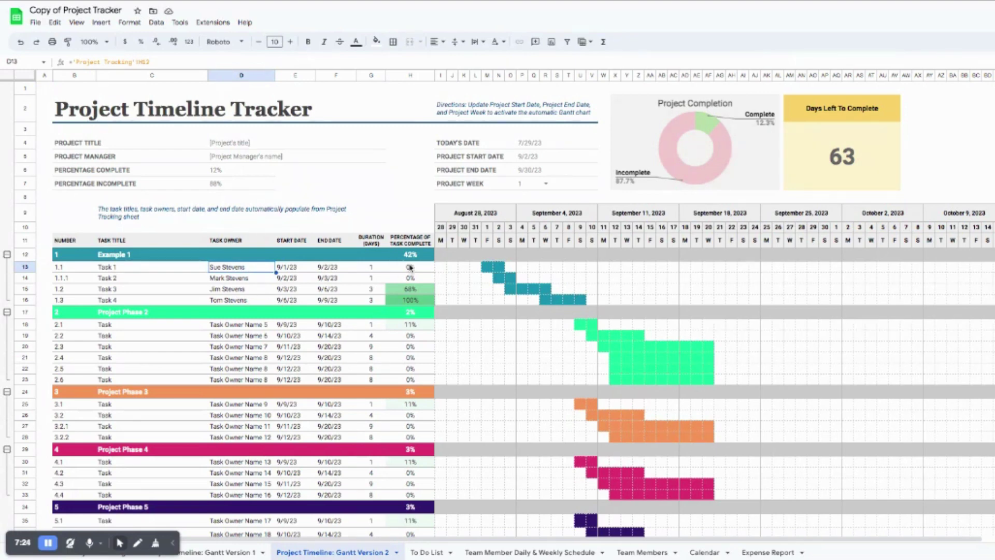
{"action": "left_click", "coordinate": [422, 302]}
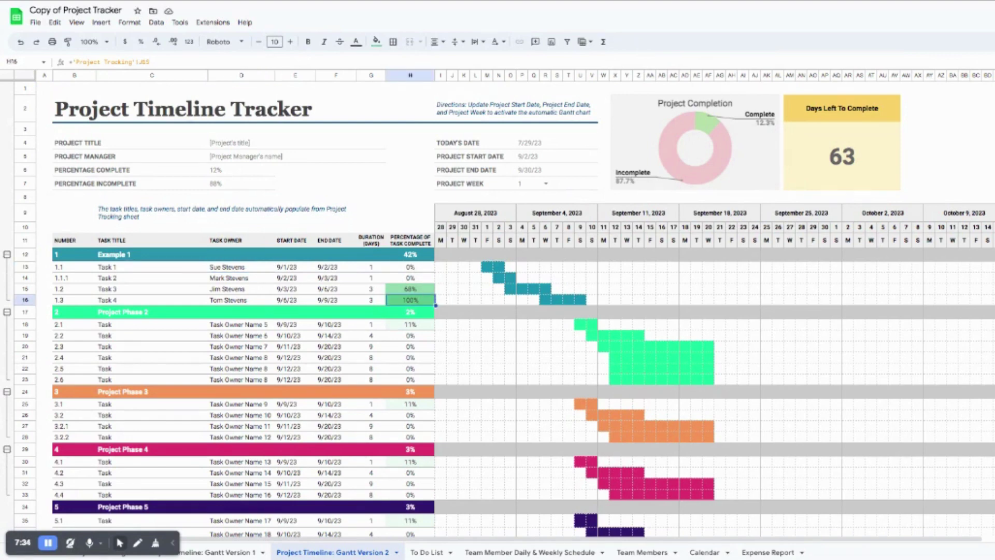
{"action": "left_click", "coordinate": [425, 291]}
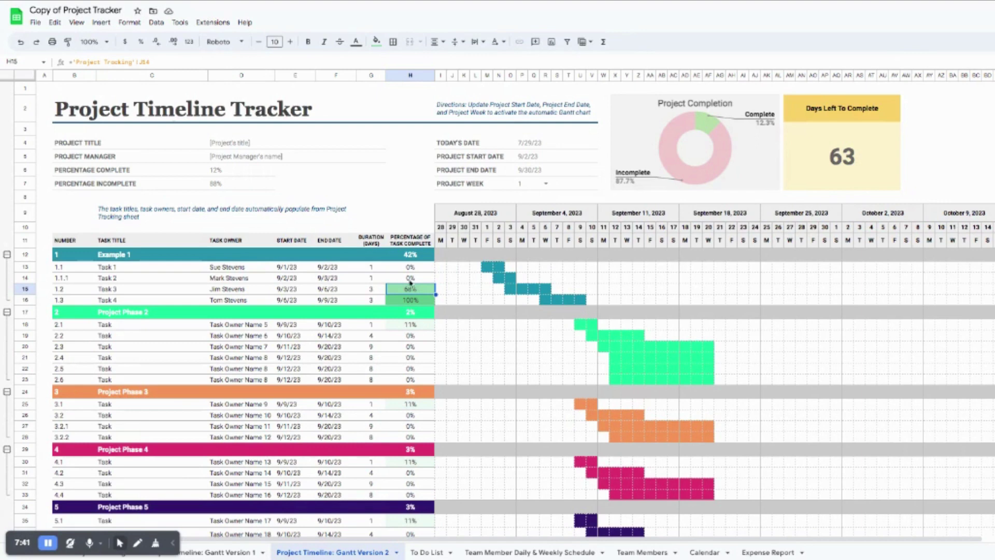
{"action": "left_click", "coordinate": [533, 159]}
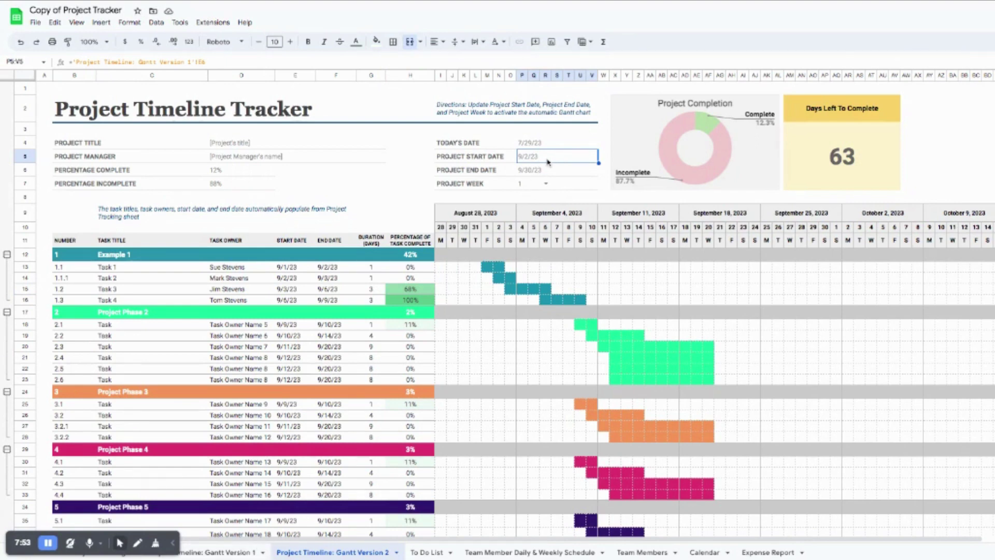
Inspect the linked task numbers 1.1 and 1.3 further down the sheet
{"action": "scroll", "coordinate": [535, 305], "scroll_direction": "down", "scroll_amount": 1}
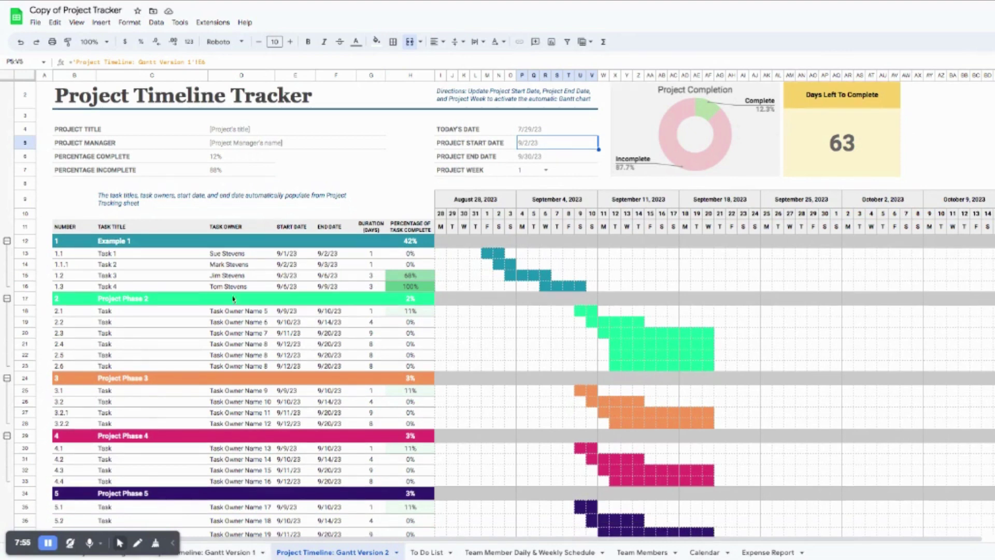
{"action": "left_click", "coordinate": [70, 255]}
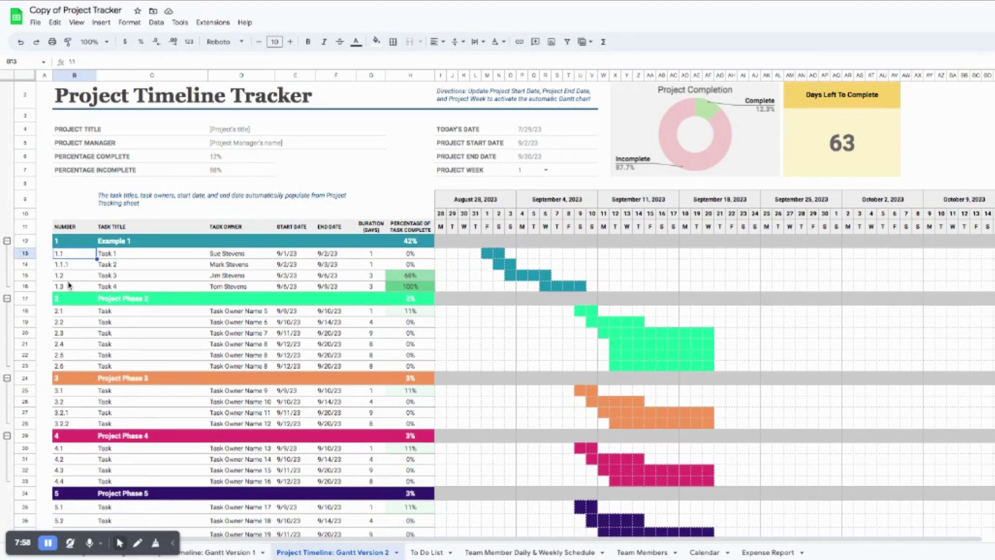
{"action": "left_click", "coordinate": [69, 288]}
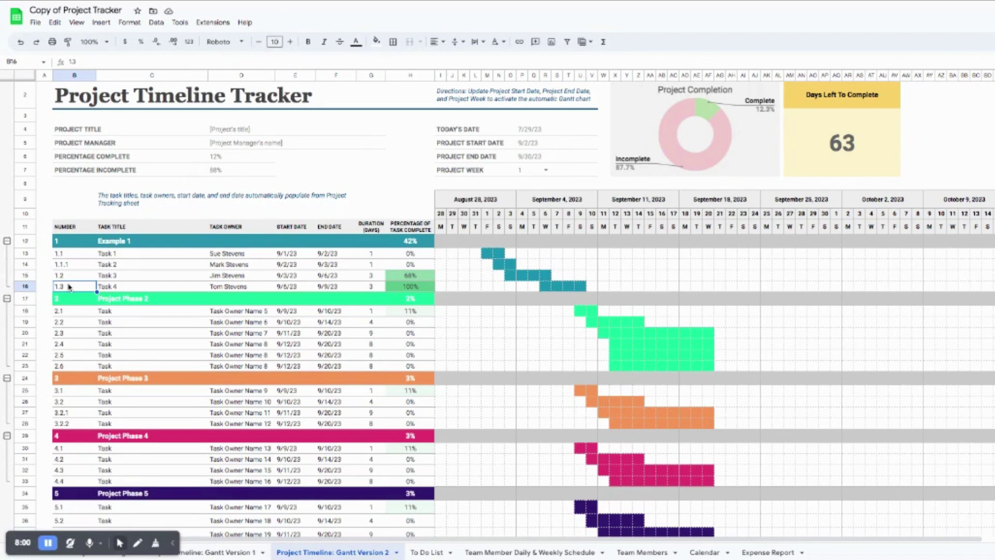
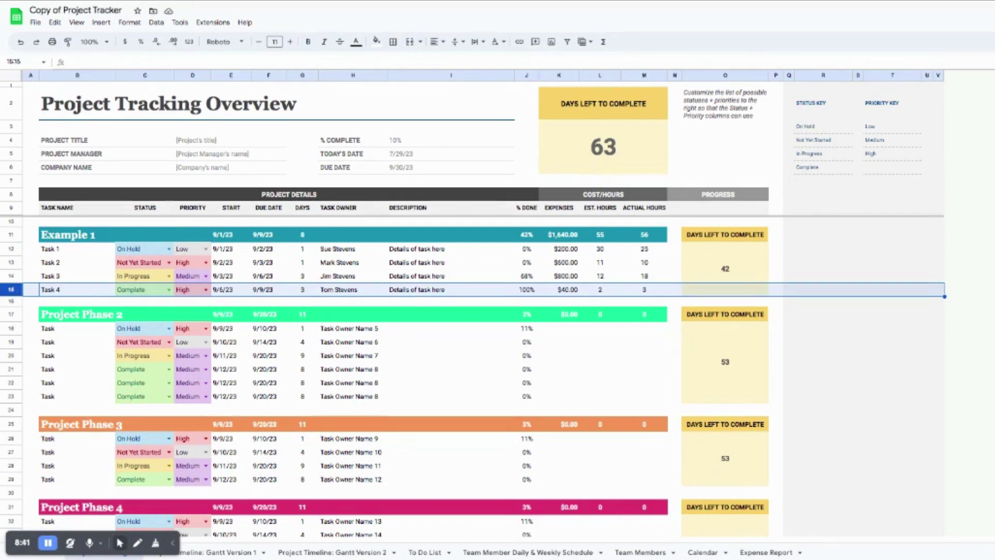
Insert three blank rows above Task 4 in Example 1
{"action": "right_click", "coordinate": [13, 291]}
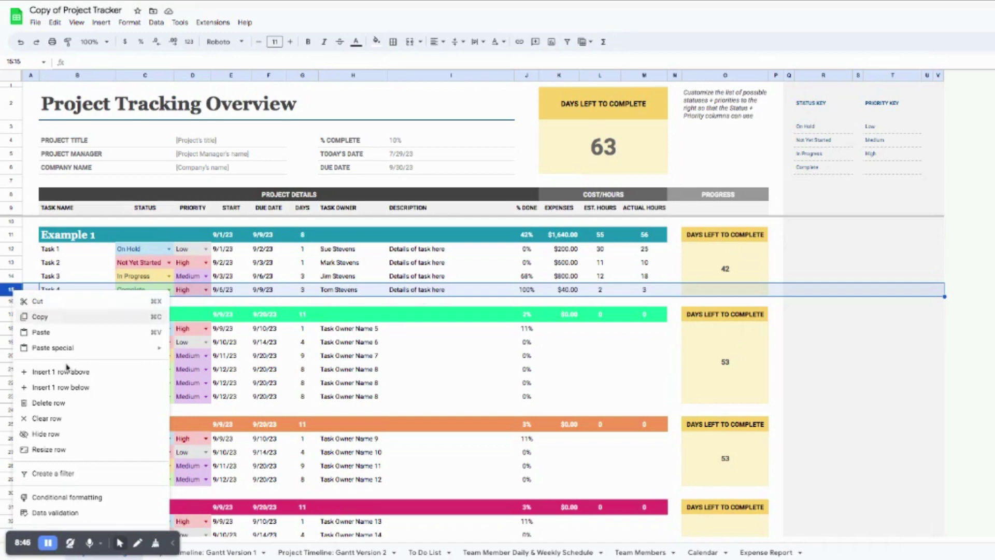
{"action": "left_click", "coordinate": [93, 380]}
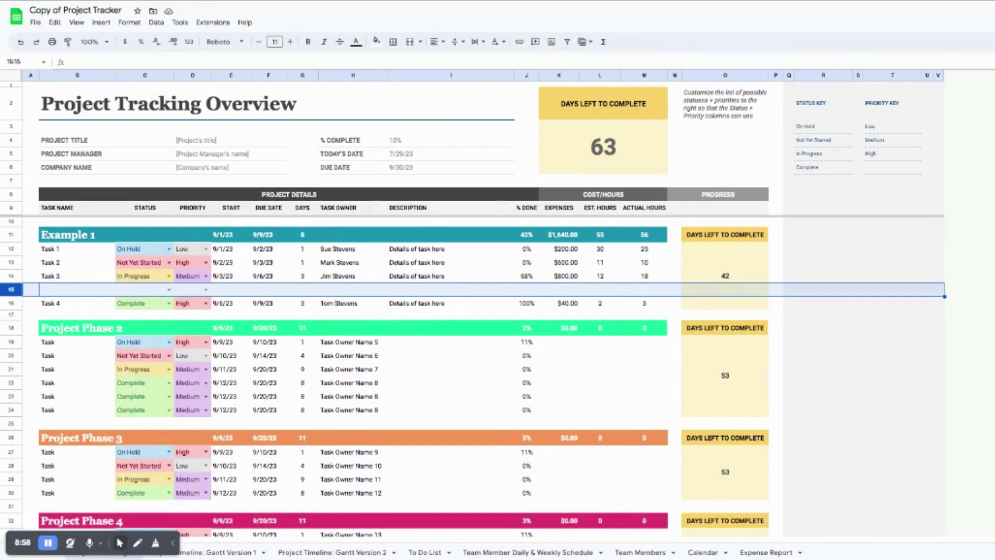
{"action": "right_click", "coordinate": [14, 291]}
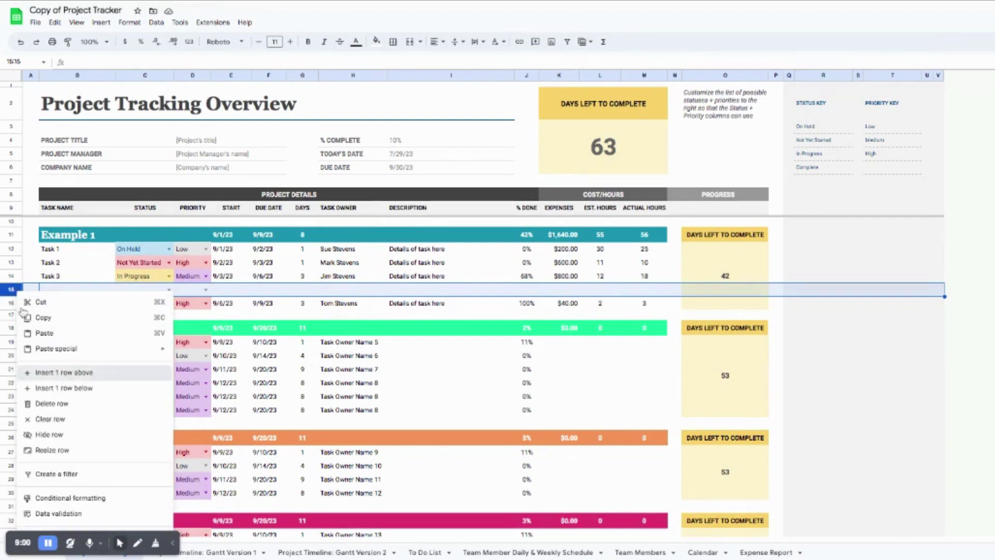
{"action": "key", "text": "Return"}
{"action": "right_click", "coordinate": [15, 290]}
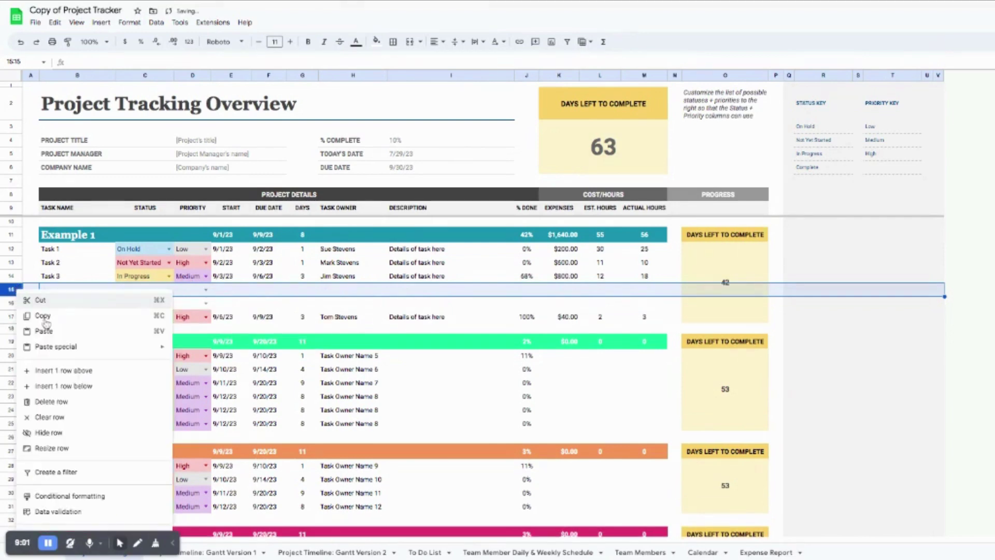
{"action": "left_click", "coordinate": [76, 371]}
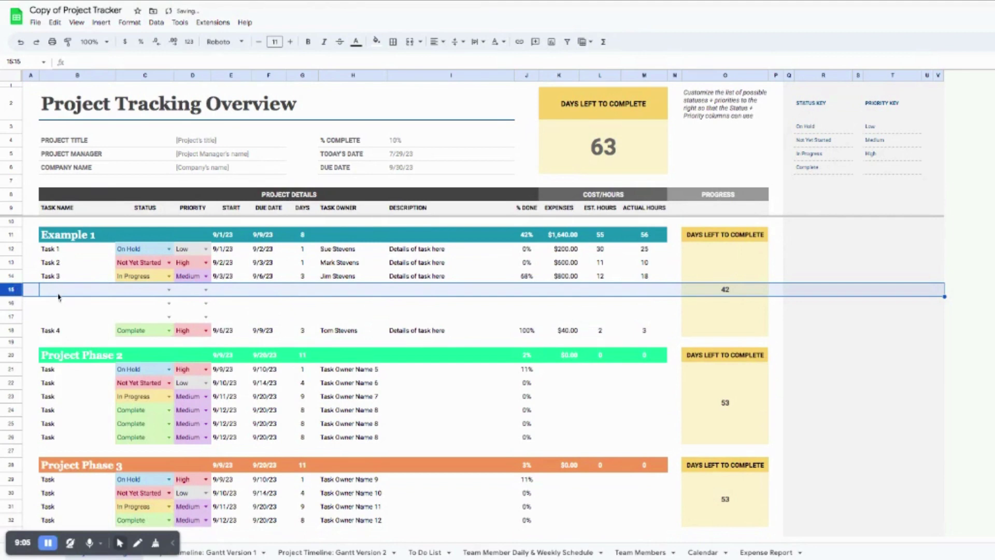
Fill Task 3's row down into the three new blank rows
{"action": "left_click", "coordinate": [63, 281]}
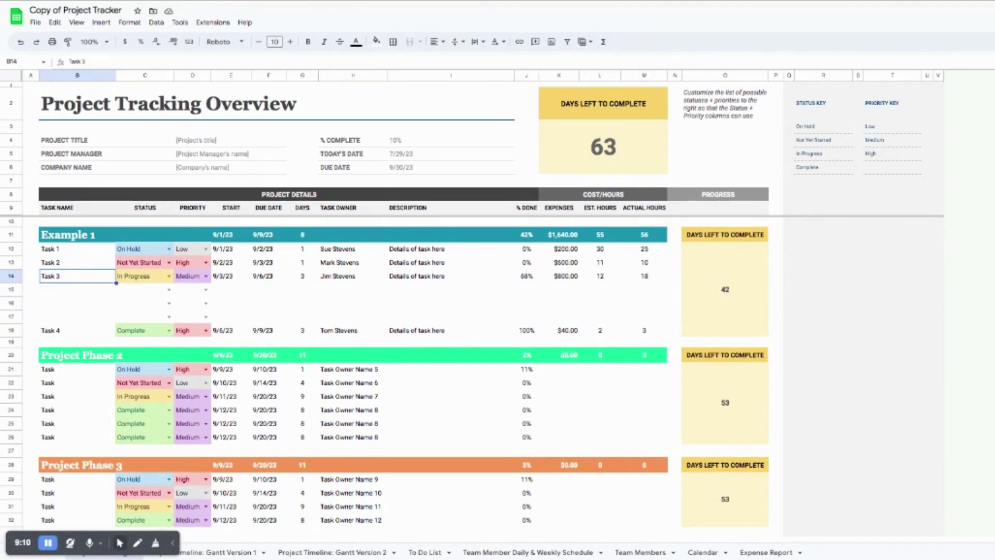
{"action": "key", "text": "shift+Right"}
{"action": "key", "text": "shift+Right"}
{"action": "key", "text": "shift+Right"}
{"action": "key", "text": "shift+Right"}
{"action": "key", "text": "shift+Right"}
{"action": "key", "text": "shift+Right"}
{"action": "key", "text": "shift+Right"}
{"action": "key", "text": "shift+Right"}
{"action": "key", "text": "shift+Right"}
{"action": "key", "text": "shift+Right"}
{"action": "key", "text": "shift+Right"}
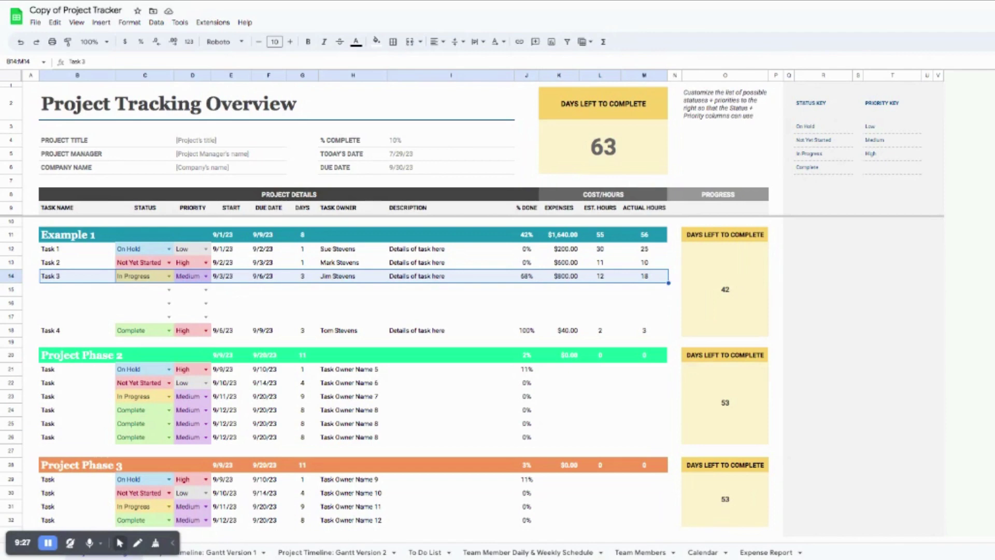
{"action": "left_click_drag", "start_coordinate": [669, 283], "coordinate": [669, 322]}
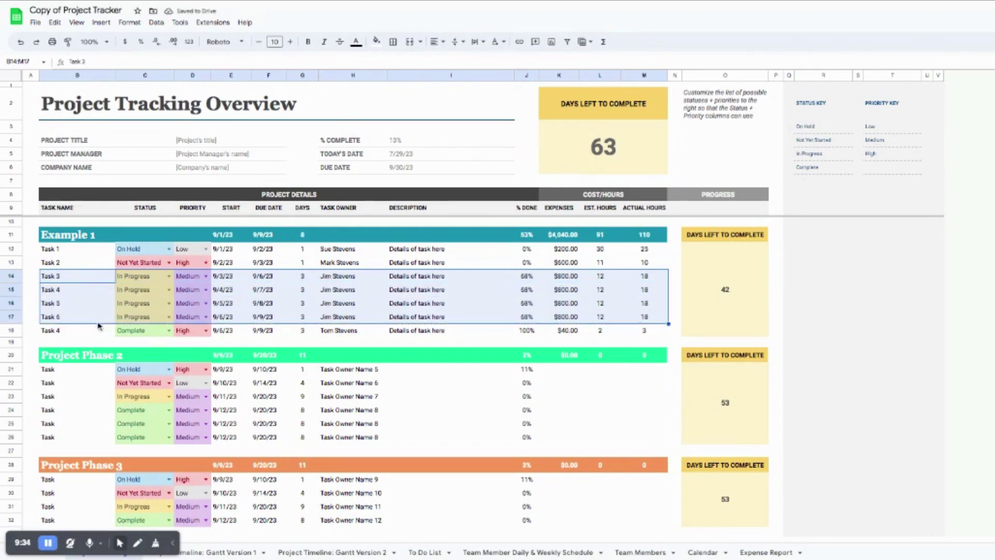
Rename the last Example 1 task to 'Task 7'
{"action": "left_click", "coordinate": [70, 336]}
{"action": "type", "text": "Task 7"}
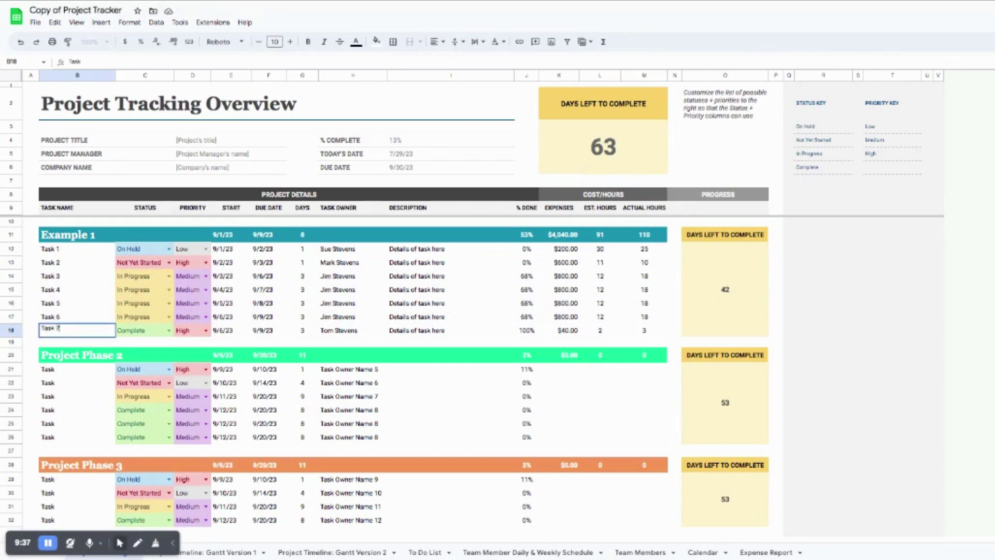
{"action": "key", "text": "Return"}
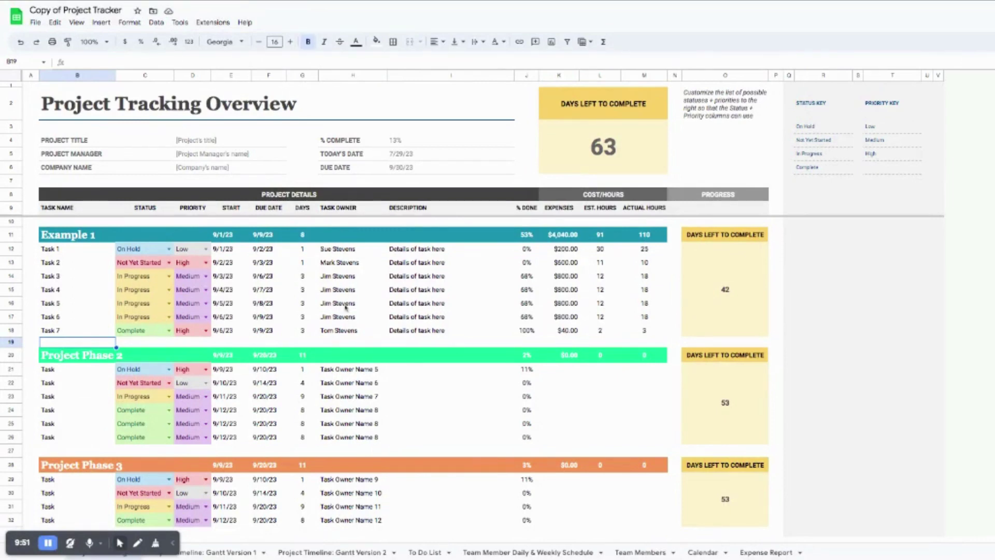
Set Task 4's status to Complete, keeping its priority at Medium
{"action": "left_click", "coordinate": [169, 289]}
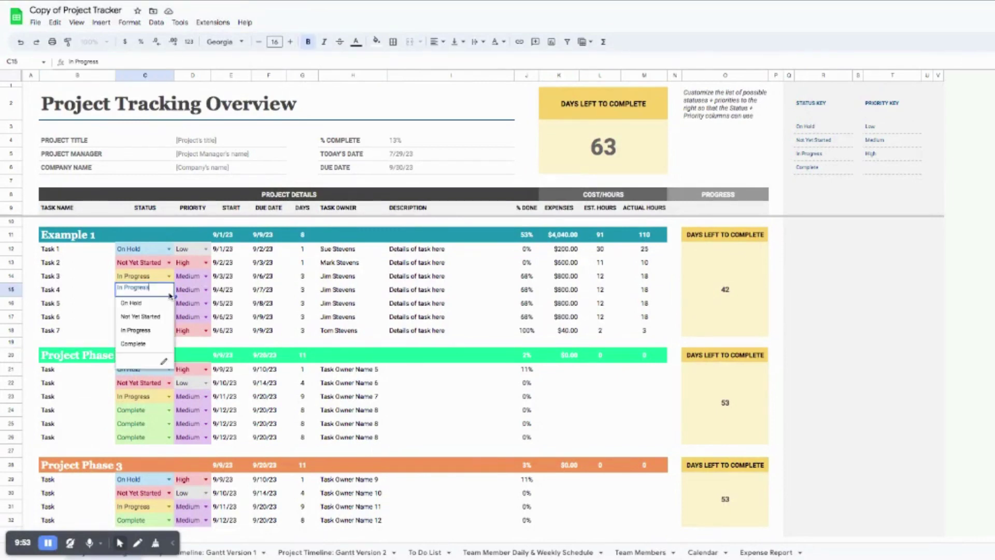
{"action": "left_click", "coordinate": [164, 327]}
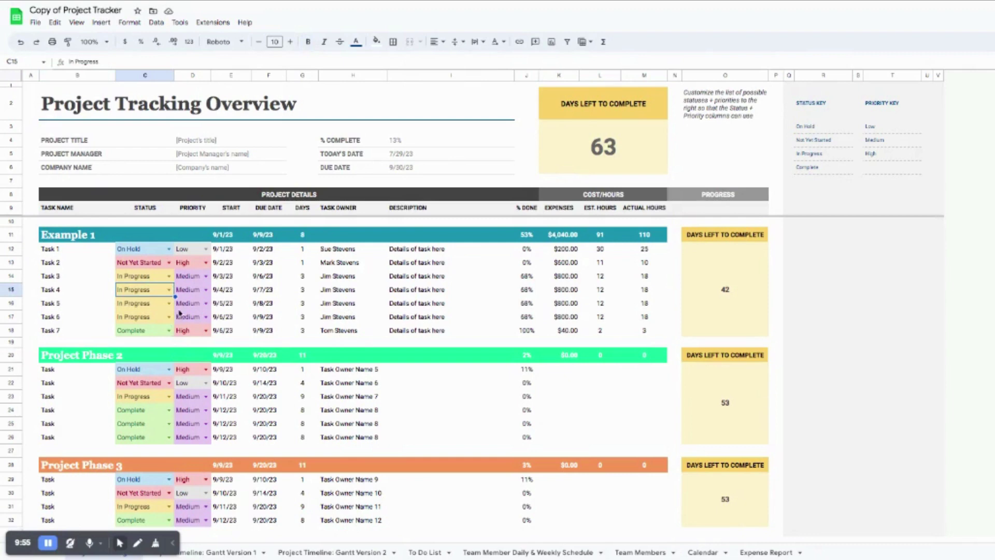
{"action": "left_click", "coordinate": [169, 290]}
{"action": "left_click", "coordinate": [156, 343]}
{"action": "left_click", "coordinate": [206, 289]}
{"action": "left_click", "coordinate": [206, 317]}
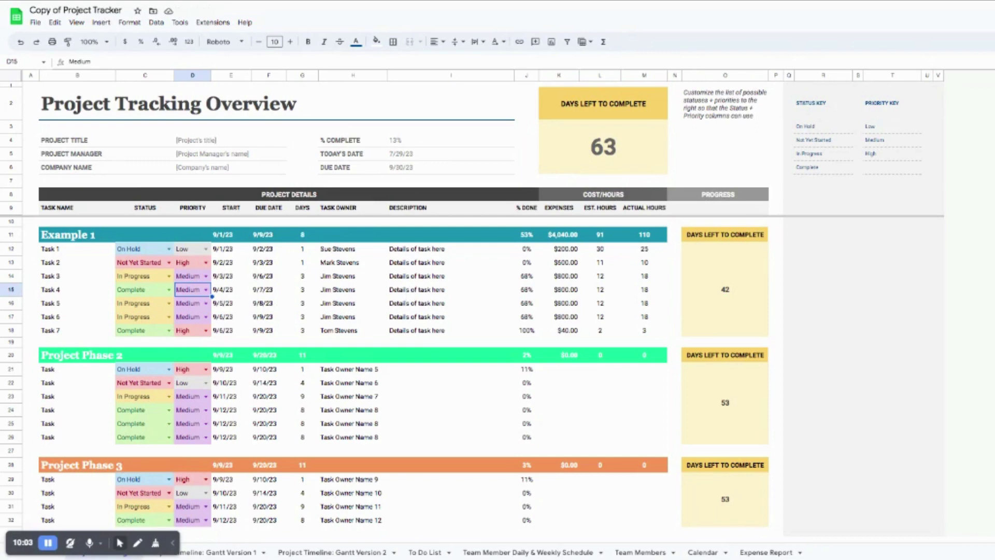
On Gantt Version 1, insert three blank rows above Task 7
{"action": "left_click", "coordinate": [228, 554]}
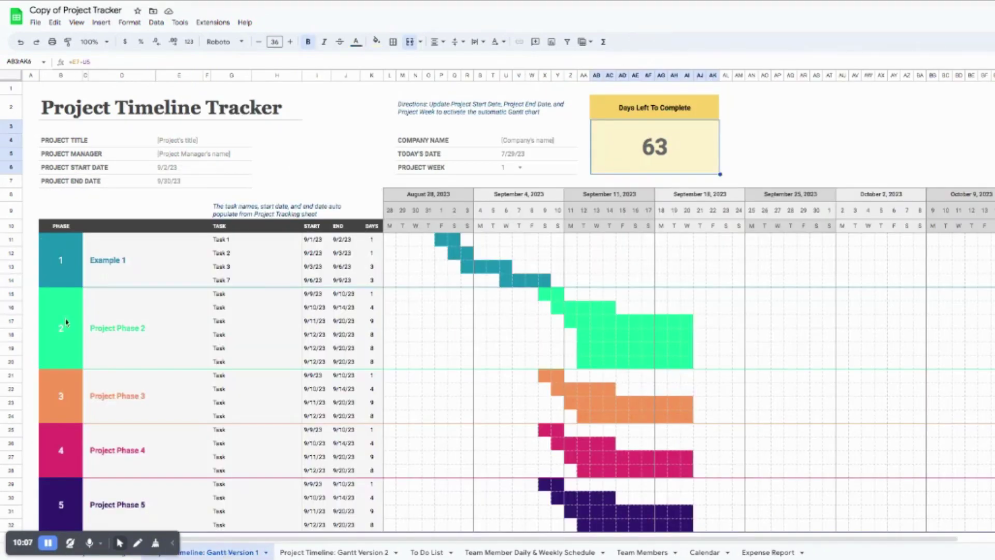
{"action": "left_click", "coordinate": [15, 283]}
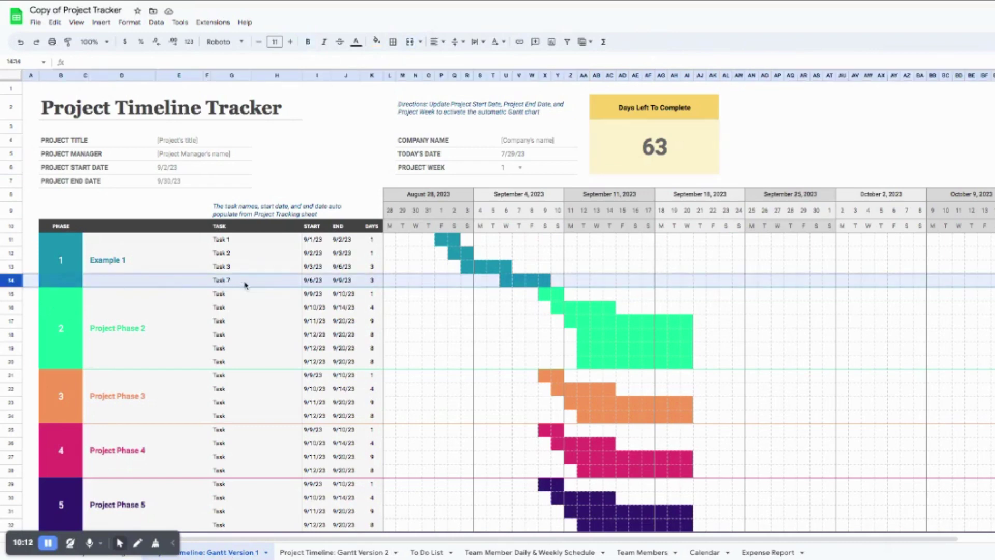
{"action": "right_click", "coordinate": [12, 280]}
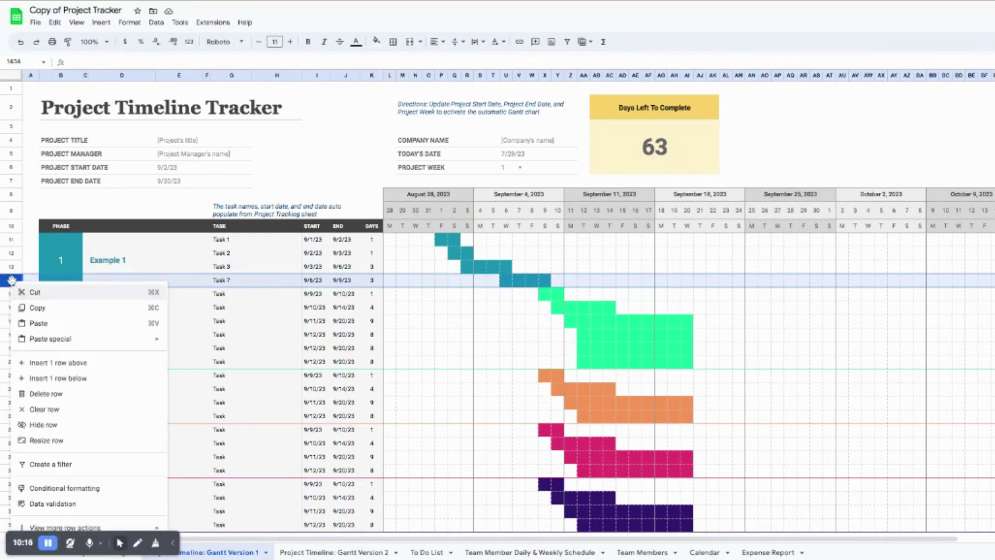
{"action": "left_click", "coordinate": [97, 365]}
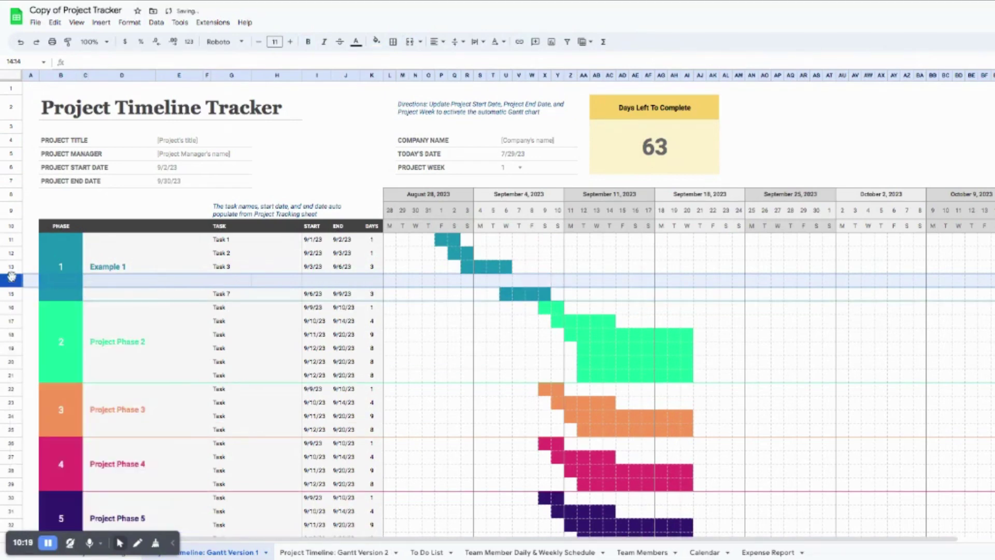
{"action": "right_click", "coordinate": [11, 280]}
{"action": "left_click", "coordinate": [56, 361]}
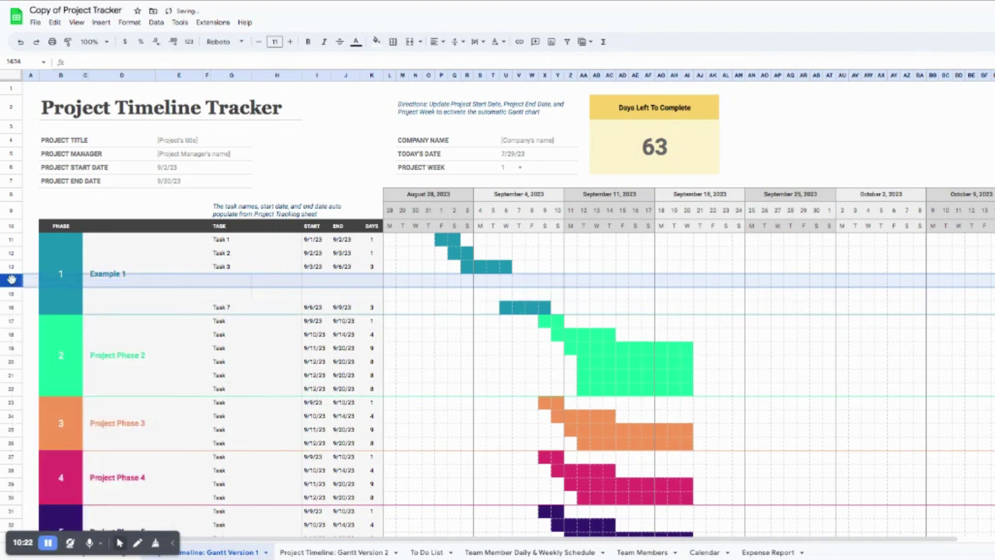
{"action": "right_click", "coordinate": [11, 280]}
{"action": "left_click", "coordinate": [54, 365]}
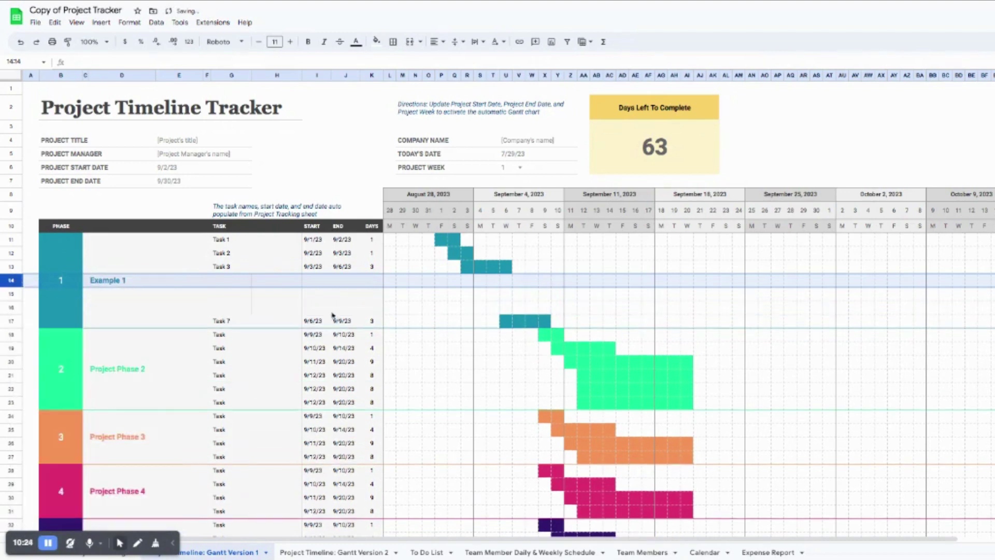
Fill Task 3's timeline row down to create Tasks 4–6, then go to Gantt Version 2
{"action": "left_click", "coordinate": [234, 268]}
{"action": "key", "text": "shift+Right"}
{"action": "key", "text": "shift+Right"}
{"action": "key", "text": "shift+Right"}
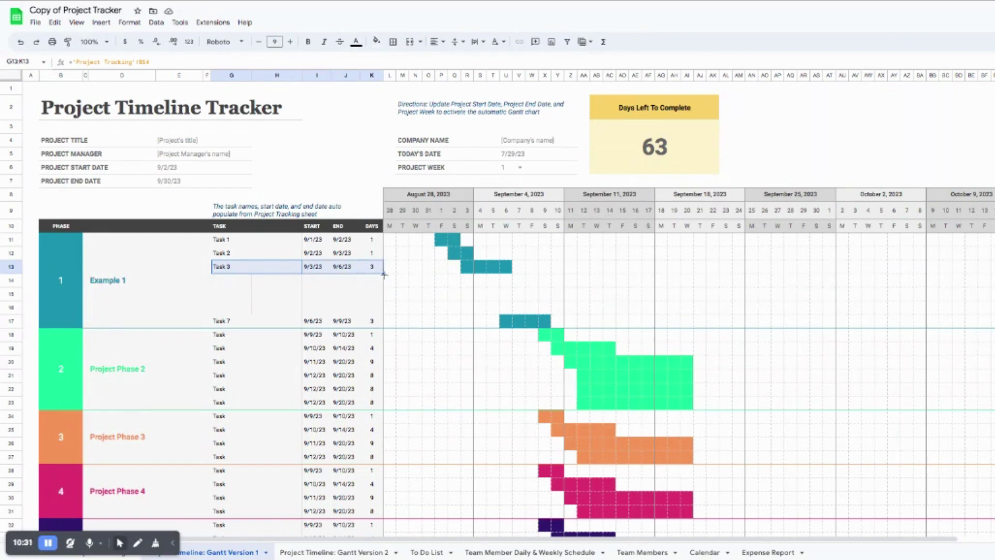
{"action": "left_click_drag", "start_coordinate": [383, 273], "coordinate": [384, 311]}
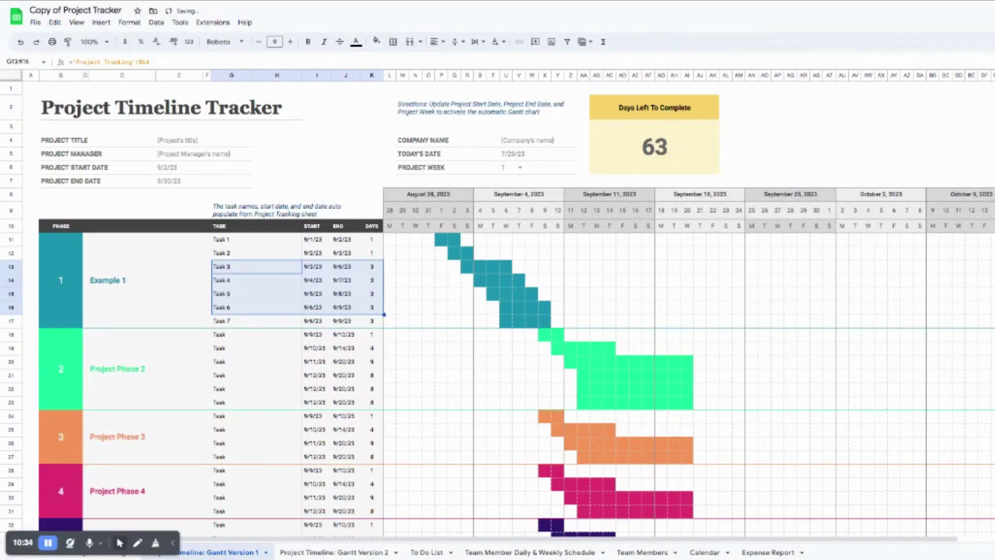
{"action": "left_click", "coordinate": [233, 283]}
{"action": "left_click", "coordinate": [236, 295]}
{"action": "left_click", "coordinate": [239, 309]}
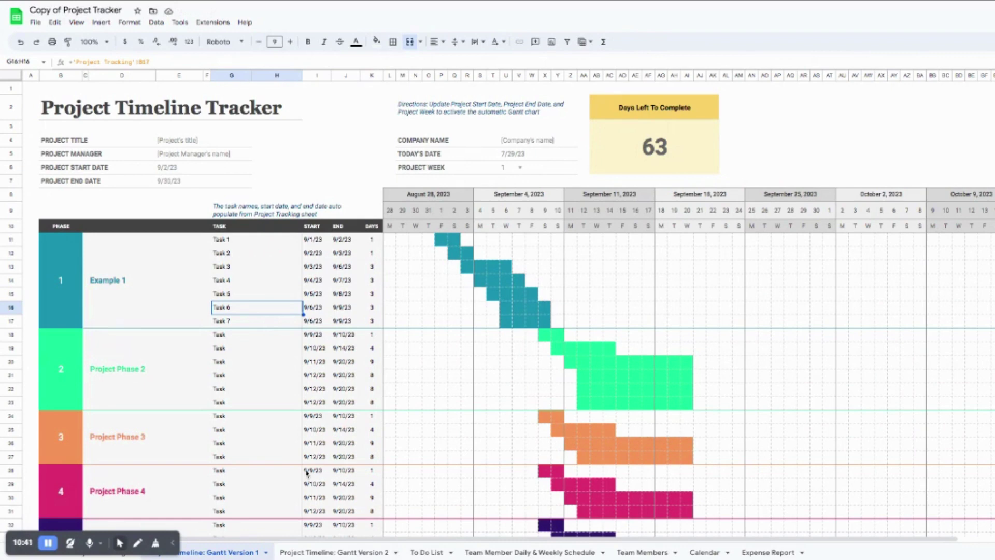
{"action": "left_click", "coordinate": [334, 553]}
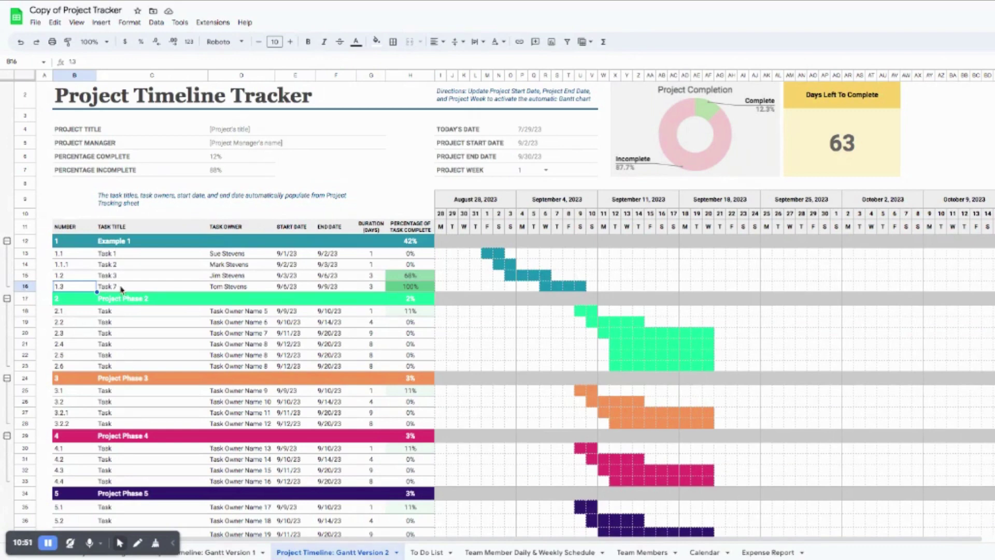
Insert three blank rows above Task 7 in Gantt Version 2's Example 1
{"action": "right_click", "coordinate": [25, 288]}
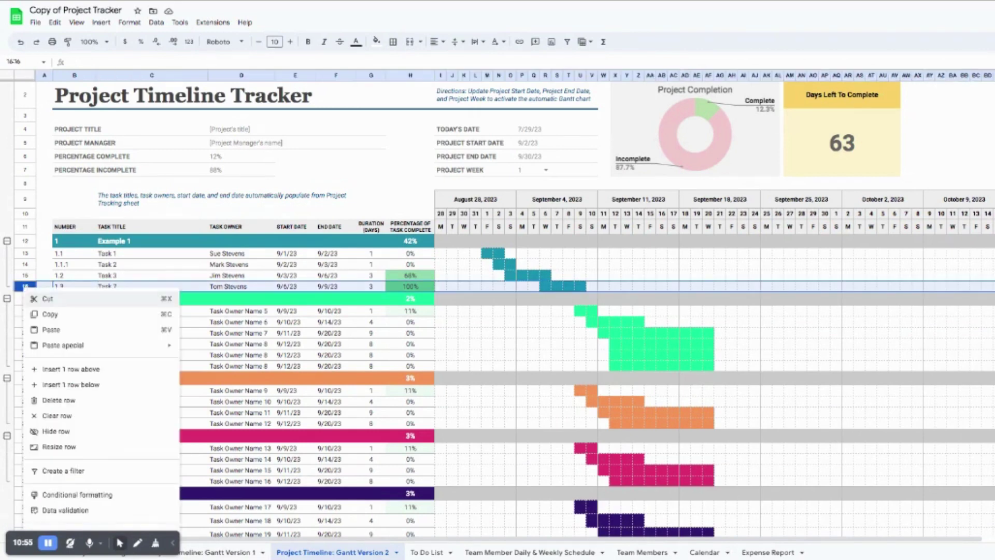
{"action": "left_click", "coordinate": [71, 369]}
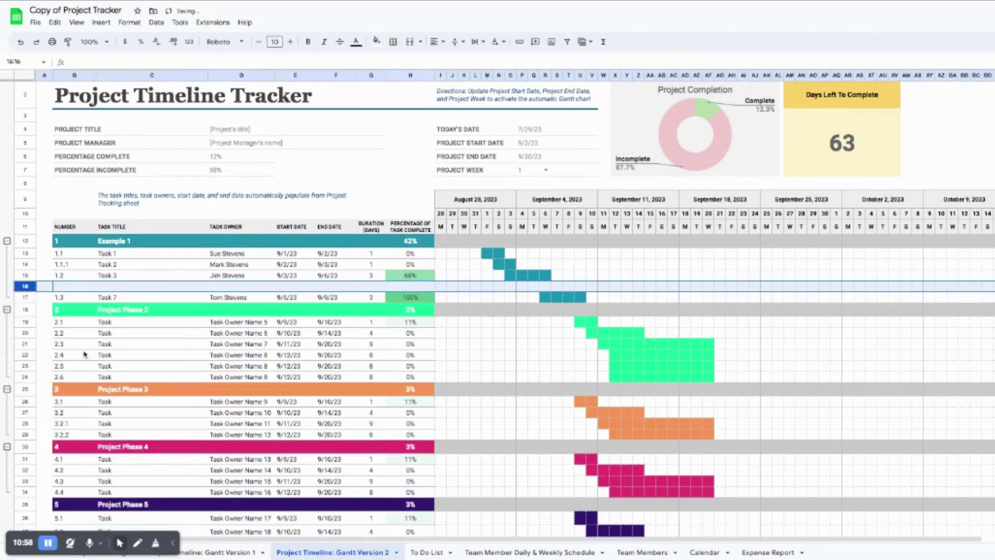
{"action": "right_click", "coordinate": [23, 285]}
{"action": "left_click", "coordinate": [67, 367]}
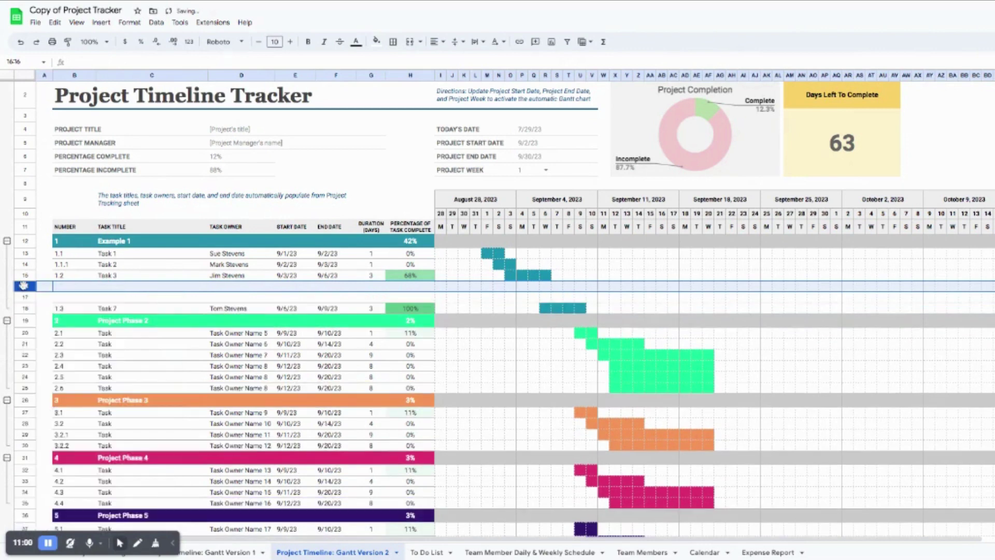
{"action": "right_click", "coordinate": [23, 285]}
{"action": "left_click", "coordinate": [66, 366]}
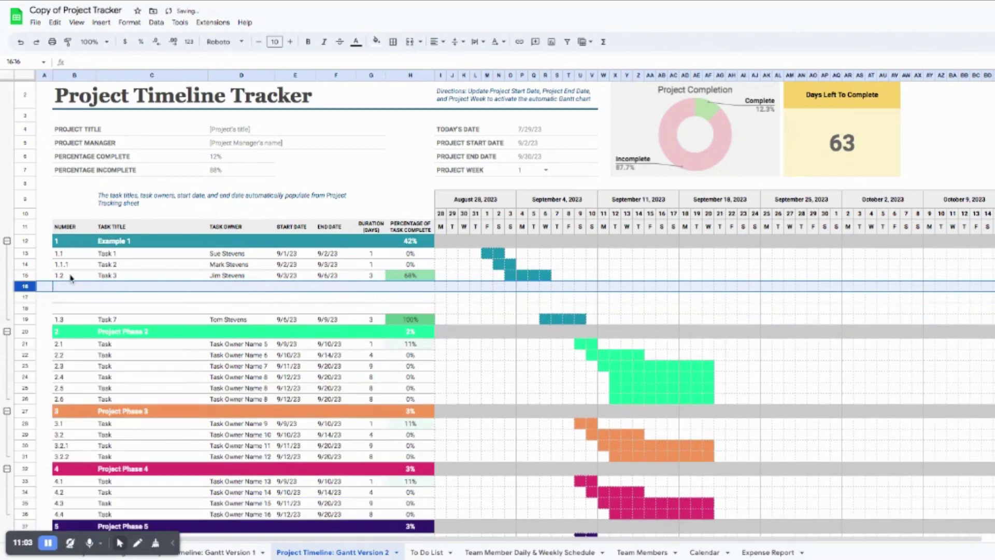
Fill Task 3's row down into Tasks 4–6, then go to Project Tracking Overview
{"action": "left_click", "coordinate": [71, 276]}
{"action": "key", "text": "shift+Right"}
{"action": "key", "text": "shift+Right"}
{"action": "key", "text": "shift+Right"}
{"action": "key", "text": "shift+Right"}
{"action": "key", "text": "shift+Right"}
{"action": "key", "text": "shift+Right"}
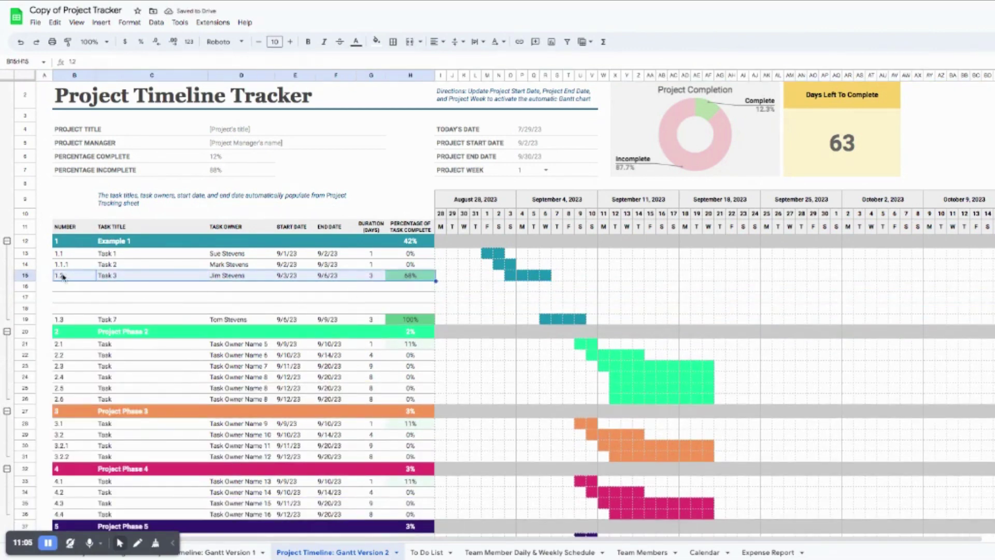
{"action": "left_click_drag", "start_coordinate": [436, 279], "coordinate": [436, 314]}
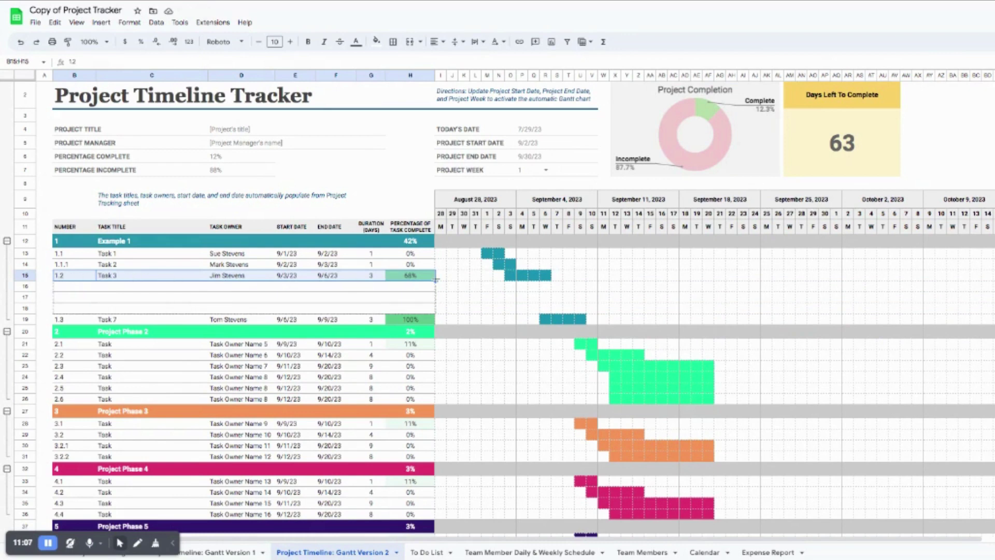
{"action": "left_click", "coordinate": [343, 288]}
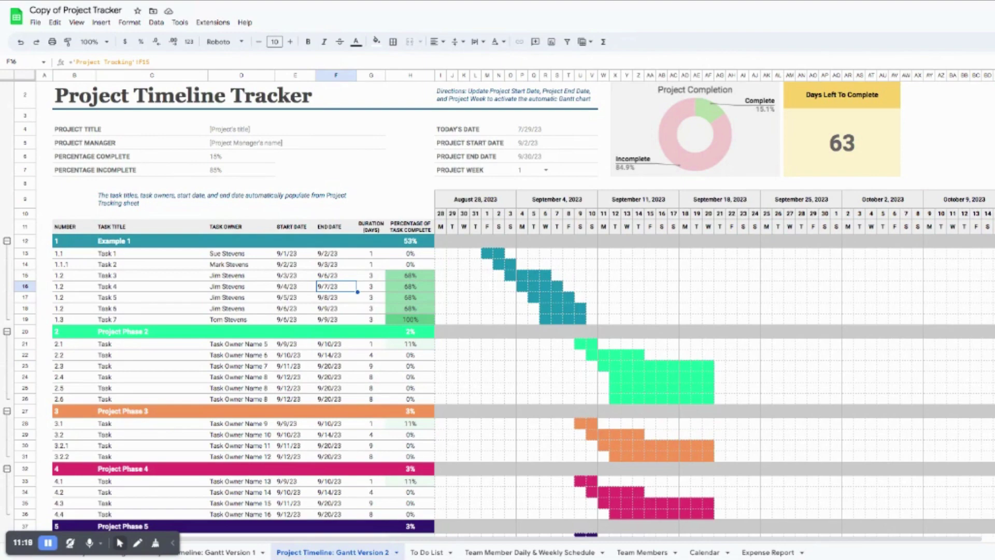
{"action": "left_click", "coordinate": [103, 558]}
Scroll through the overview's project phases, opening row 43's menu without changes
{"action": "scroll", "coordinate": [140, 369], "scroll_direction": "down", "scroll_amount": 1}
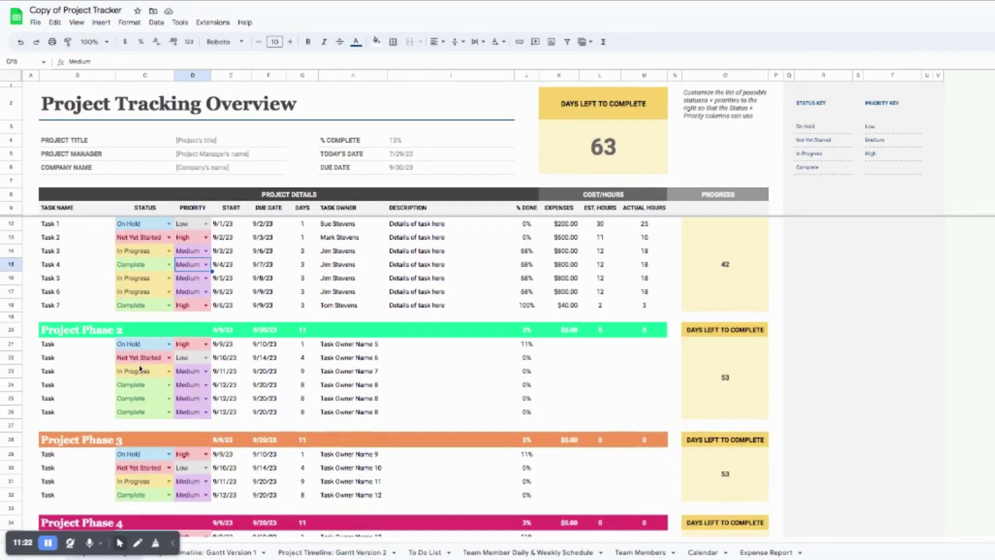
{"action": "scroll", "coordinate": [66, 400], "scroll_direction": "down", "scroll_amount": 2}
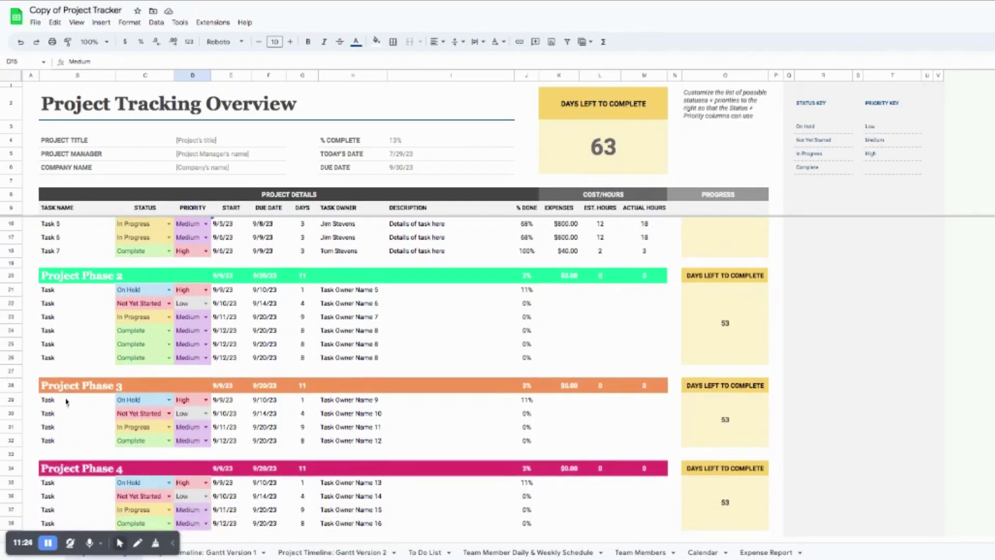
{"action": "scroll", "coordinate": [78, 373], "scroll_direction": "down", "scroll_amount": 2}
{"action": "scroll", "coordinate": [106, 403], "scroll_direction": "down", "scroll_amount": 2}
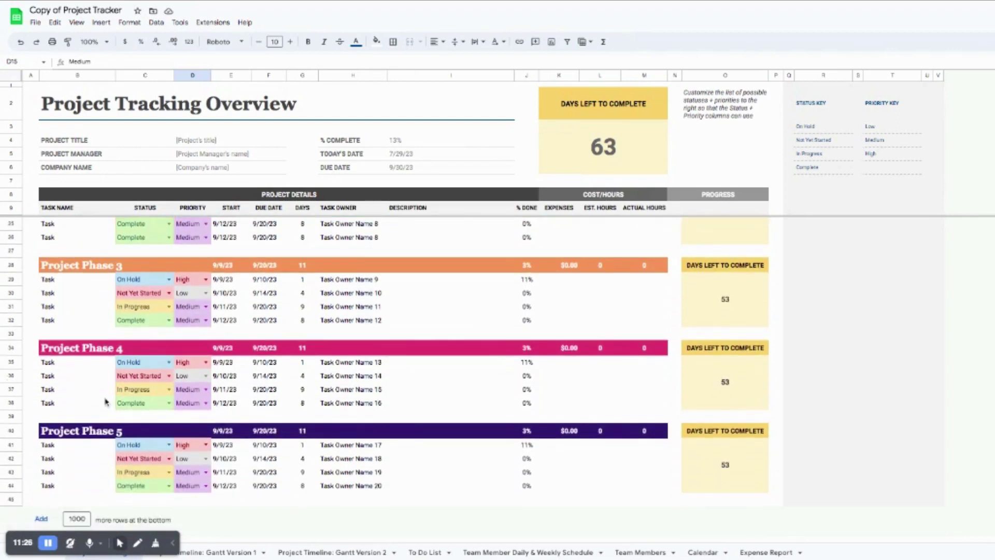
{"action": "left_click", "coordinate": [12, 472]}
{"action": "right_click", "coordinate": [11, 472]}
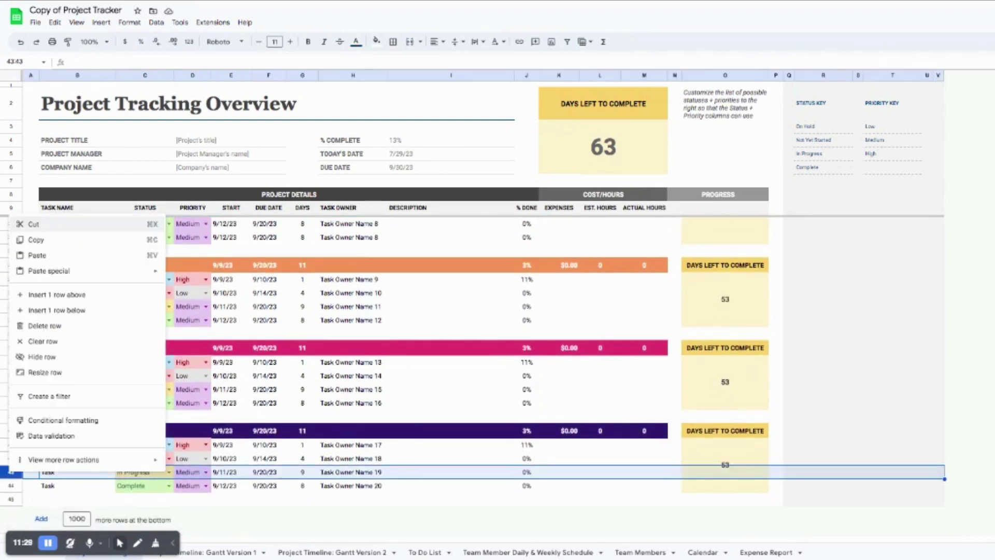
{"action": "left_click", "coordinate": [218, 459]}
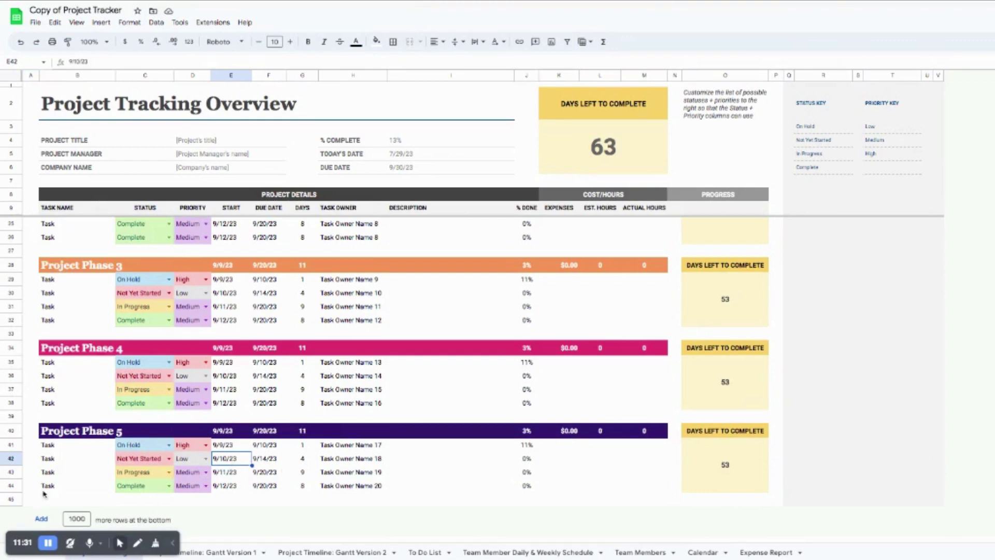
{"action": "scroll", "coordinate": [240, 415], "scroll_direction": "up", "scroll_amount": 4}
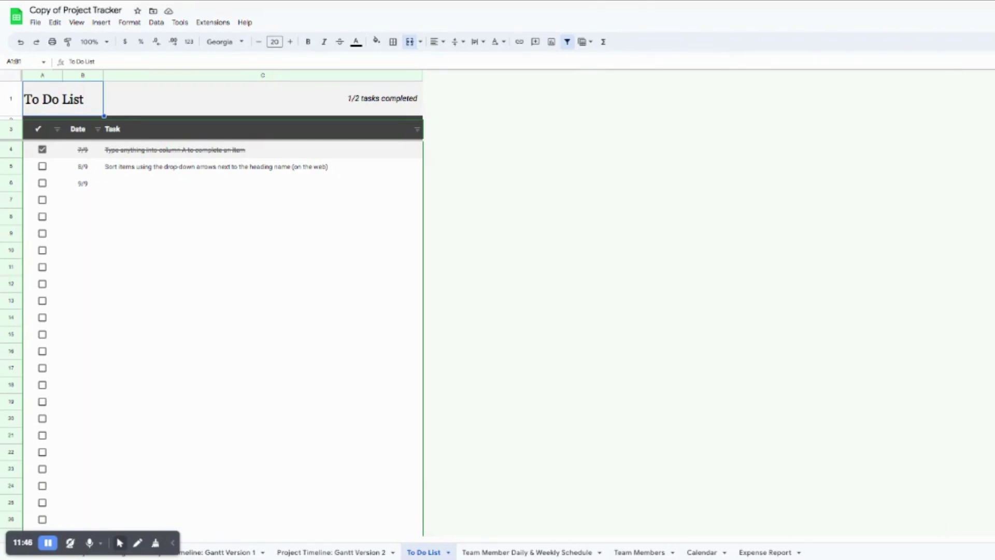
Enter 'Meet with finance team' as the row 6 task and tick it completed
{"action": "left_click", "coordinate": [263, 183]}
{"action": "type", "text": "Meet"}
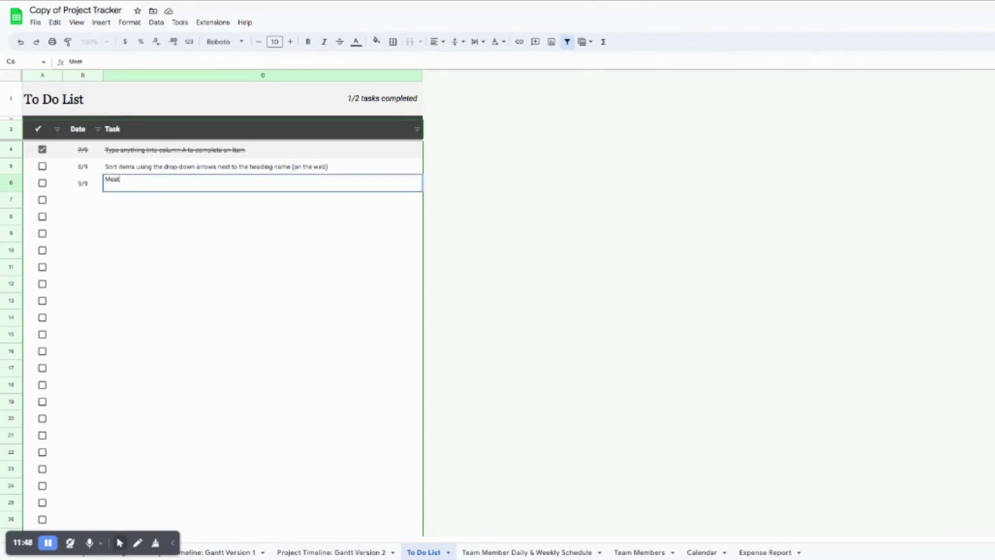
{"action": "type", "text": " with finance team"}
{"action": "left_click", "coordinate": [41, 184]}
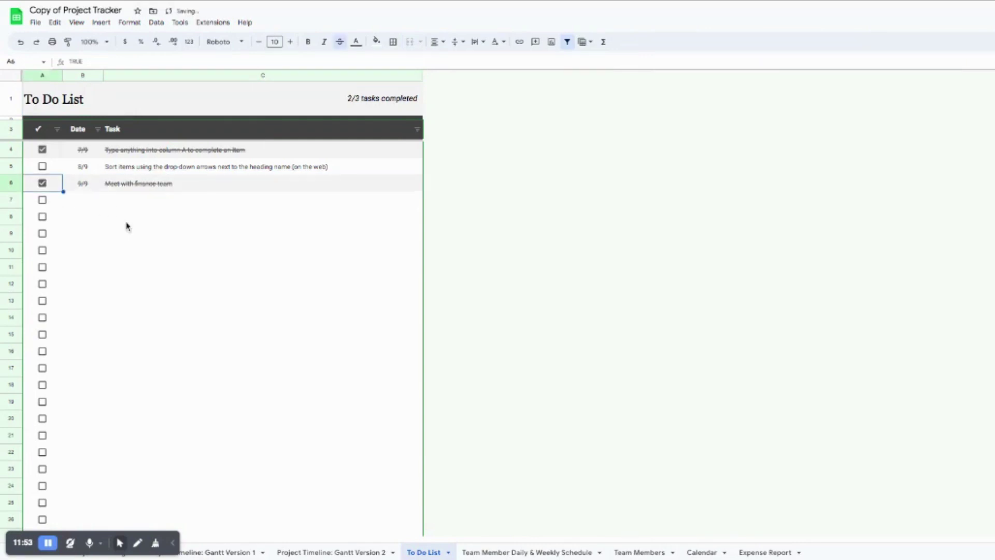
{"action": "left_click", "coordinate": [371, 104]}
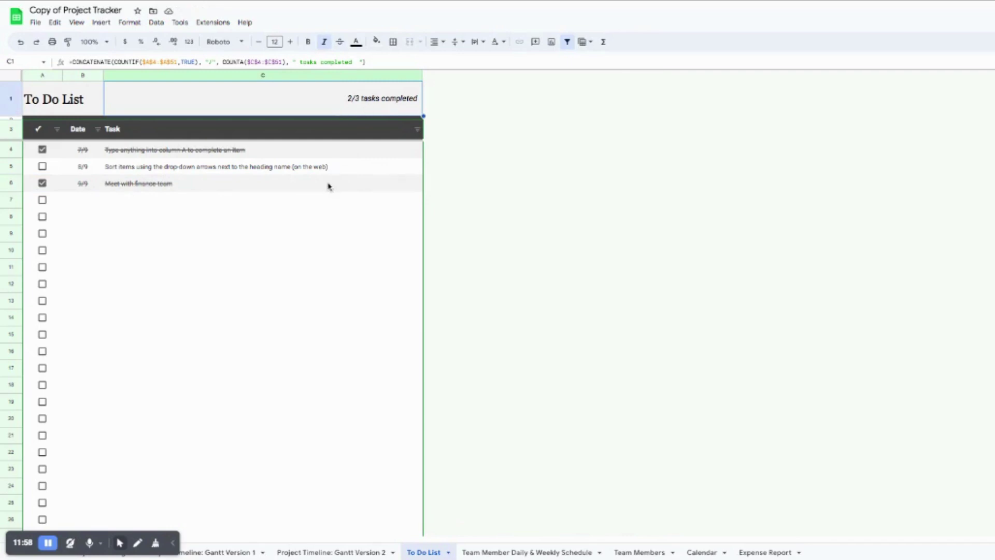
{"action": "left_click", "coordinate": [328, 186]}
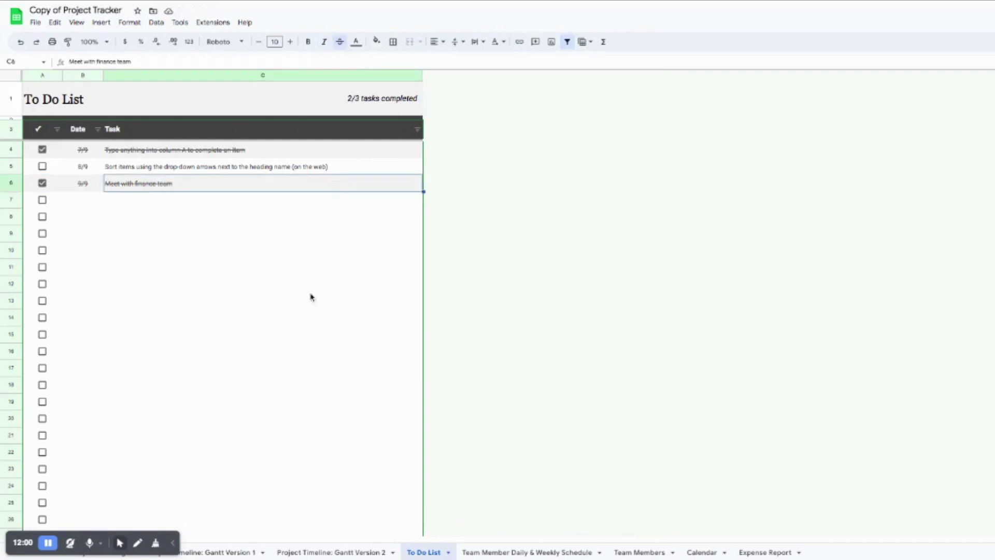
{"action": "left_click", "coordinate": [552, 553]}
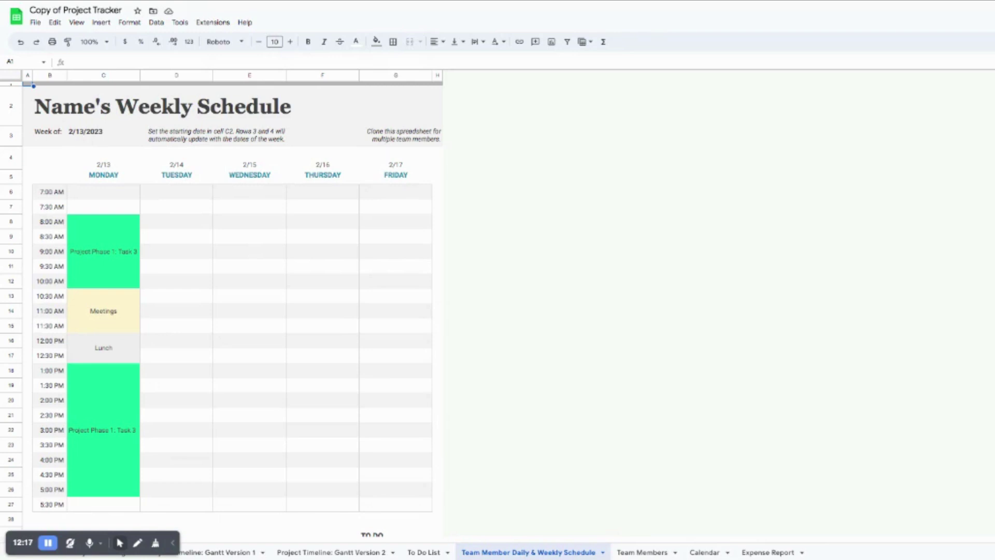
Set the Week of date to 7/31/2023, undoing a trial change to 8/1/2023
{"action": "left_click", "coordinate": [78, 141]}
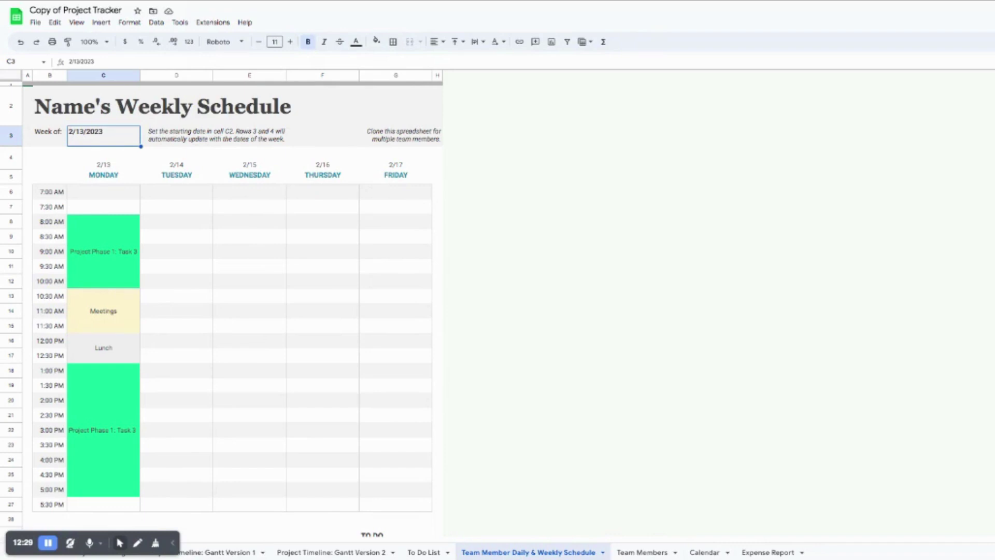
{"action": "type", "text": "7/"}
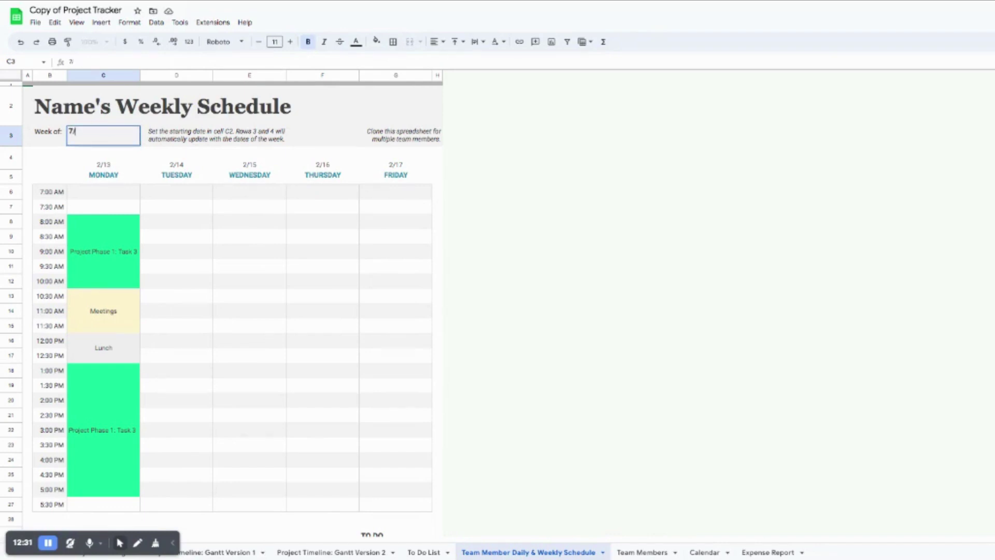
{"action": "type", "text": "31"}
{"action": "key", "text": "Return"}
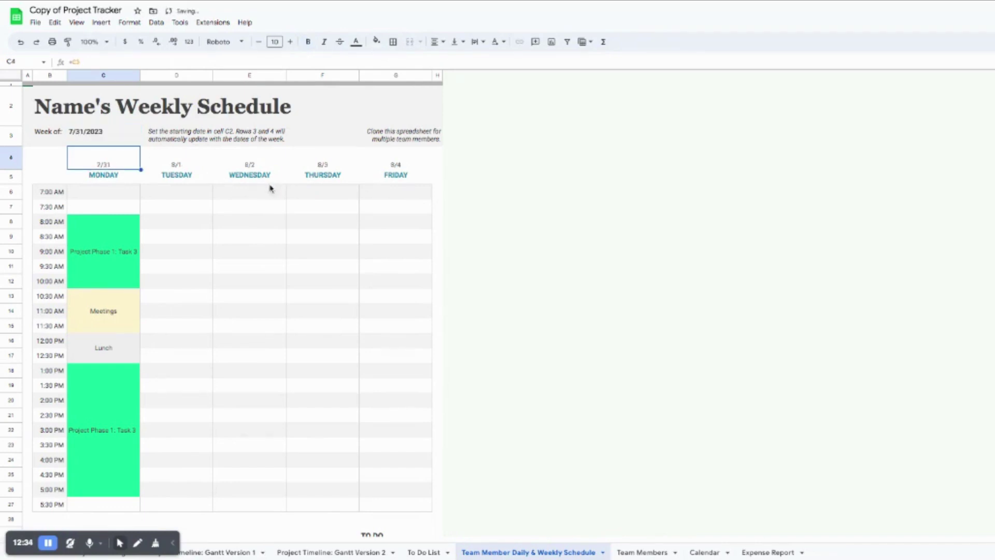
{"action": "left_click", "coordinate": [106, 140]}
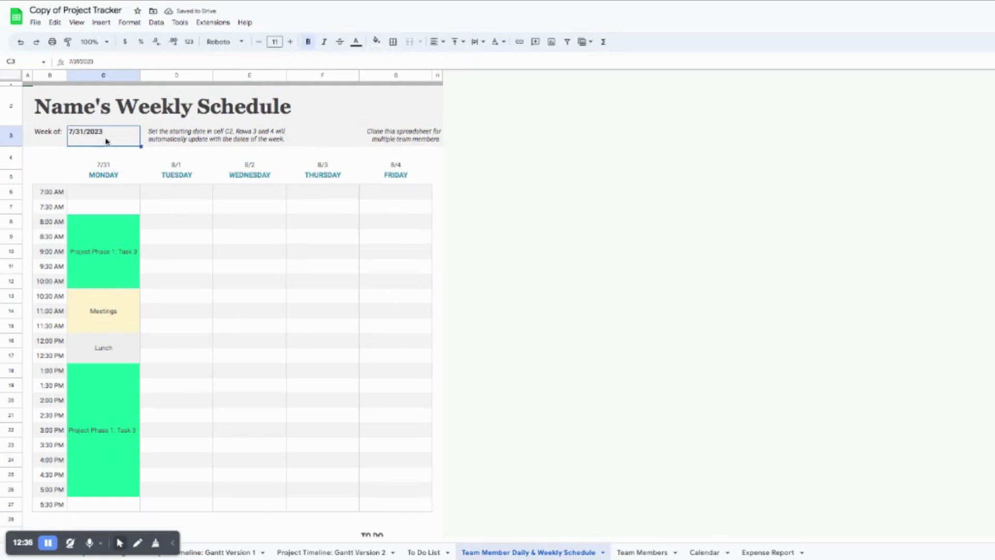
{"action": "type", "text": "/1/2023"}
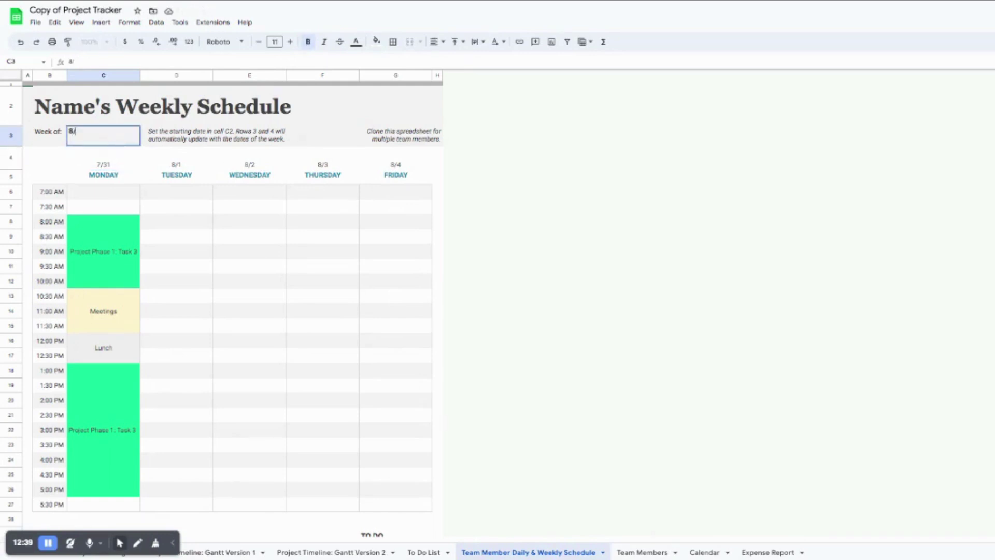
{"action": "key", "text": "Return"}
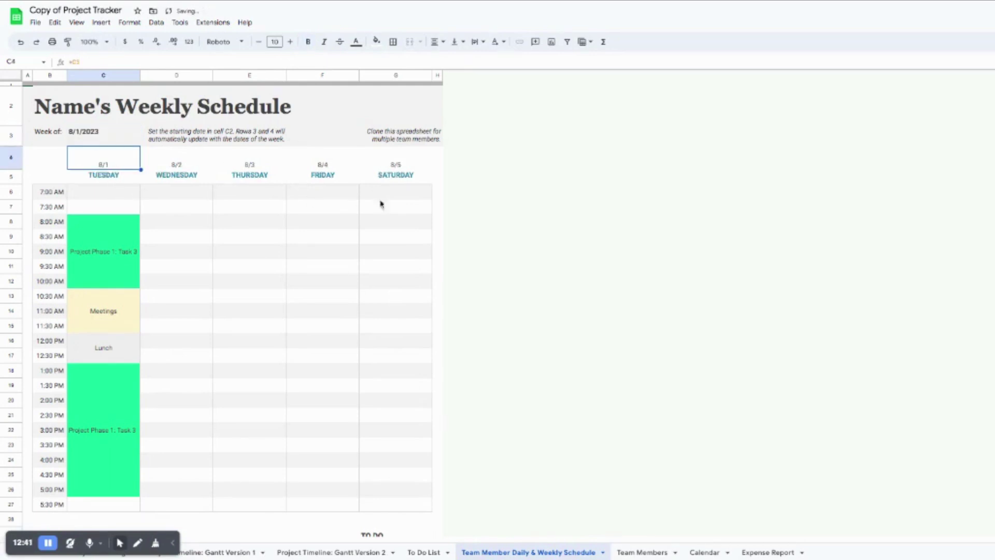
{"action": "key", "text": "ctrl+z"}
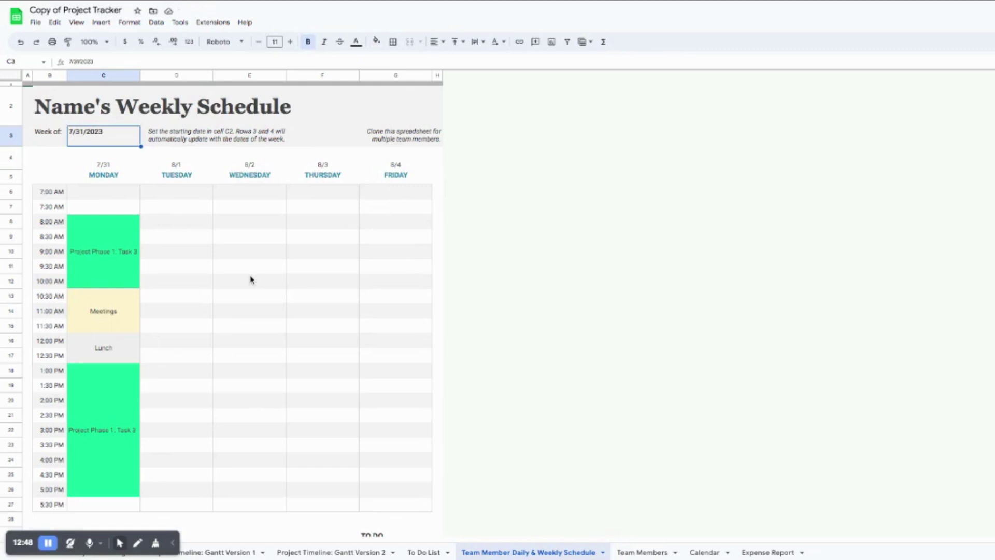
Enter 'Meet with Steve' at 8:00 and 'Meet with Tom' at 8:30 on Tuesday
{"action": "left_click", "coordinate": [181, 220]}
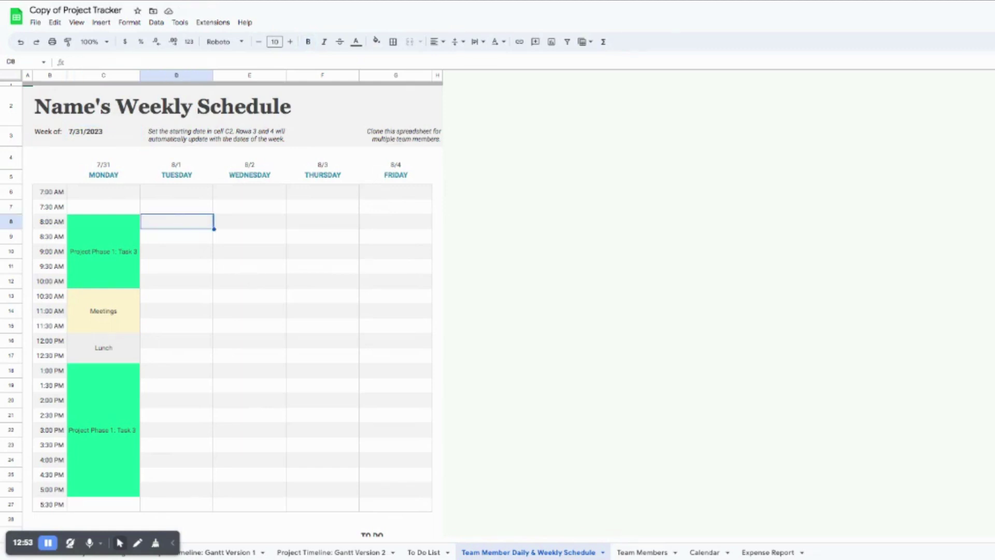
{"action": "type", "text": "Meet with Ste"}
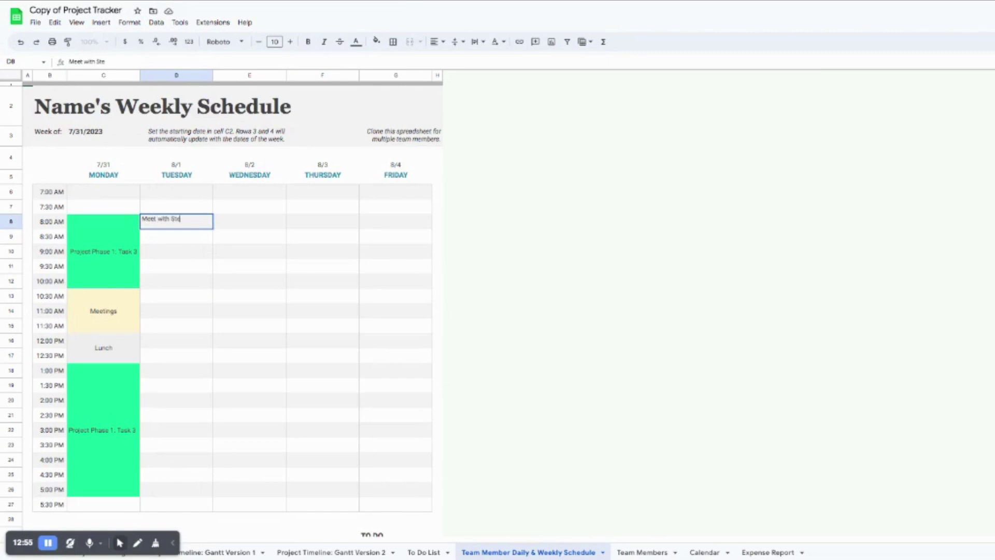
{"action": "type", "text": "ve"}
{"action": "key", "text": "Return"}
{"action": "type", "text": "Meet with "}
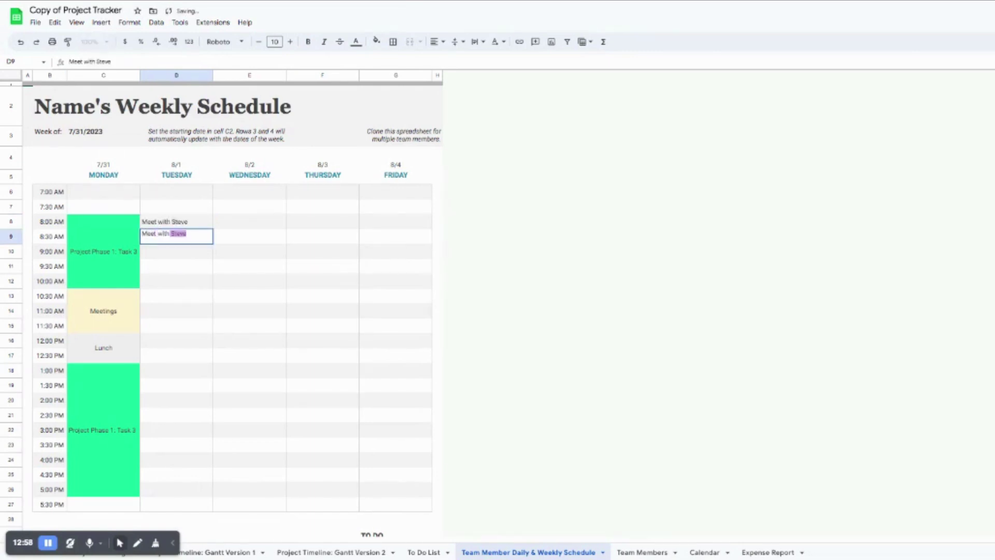
{"action": "type", "text": "Tom"}
{"action": "key", "text": "Return"}
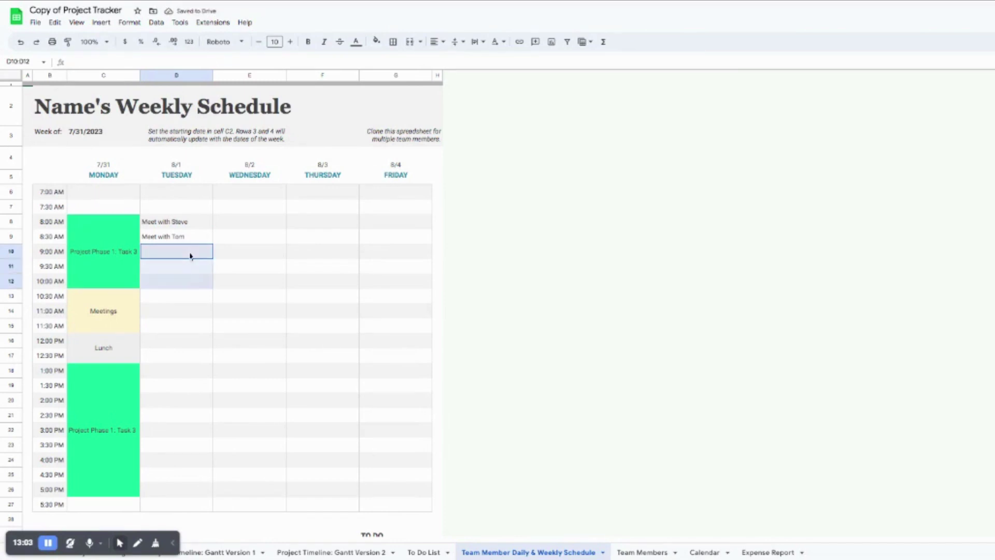
Merge Tuesday's 9:00–10:00 AM slots into one block reading 'Meet with Sue'
{"action": "key", "text": "shift+Down"}
{"action": "key", "text": "shift+Down"}
{"action": "key", "text": "shift+Down"}
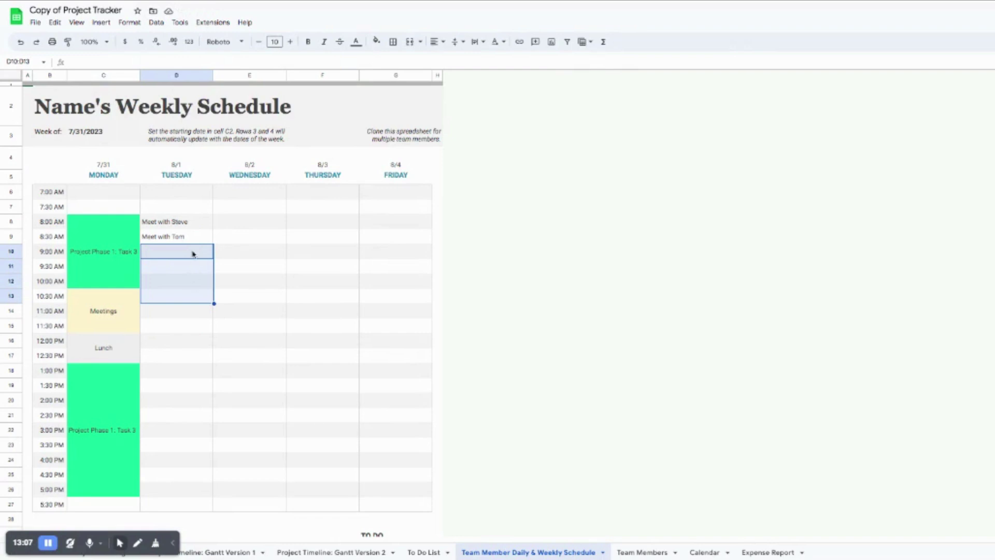
{"action": "left_click", "coordinate": [196, 254]}
{"action": "key", "text": "shift+Down"}
{"action": "key", "text": "shift+Down"}
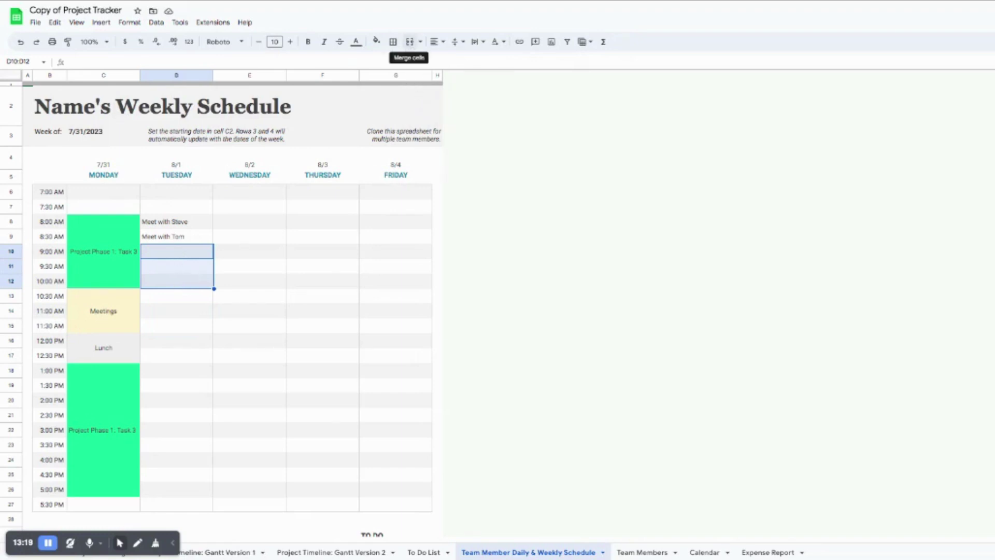
{"action": "left_click", "coordinate": [410, 41]}
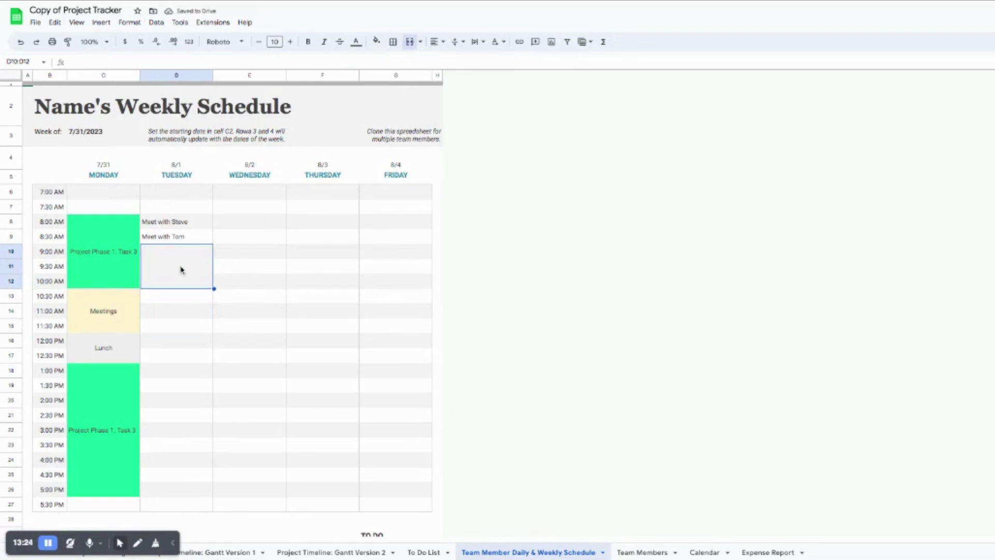
{"action": "type", "text": "Meet with Sue"}
{"action": "key", "text": "Return"}
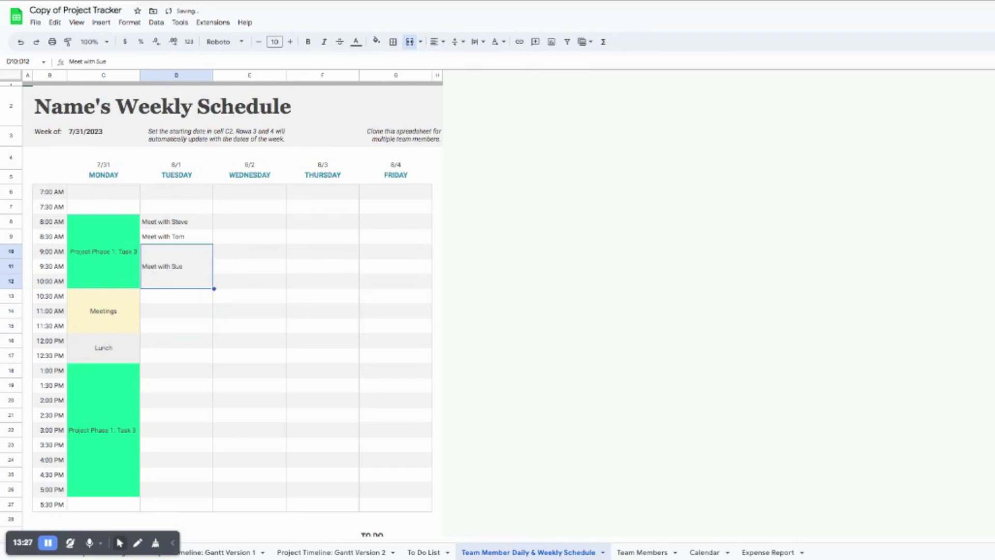
{"action": "left_click", "coordinate": [182, 300]}
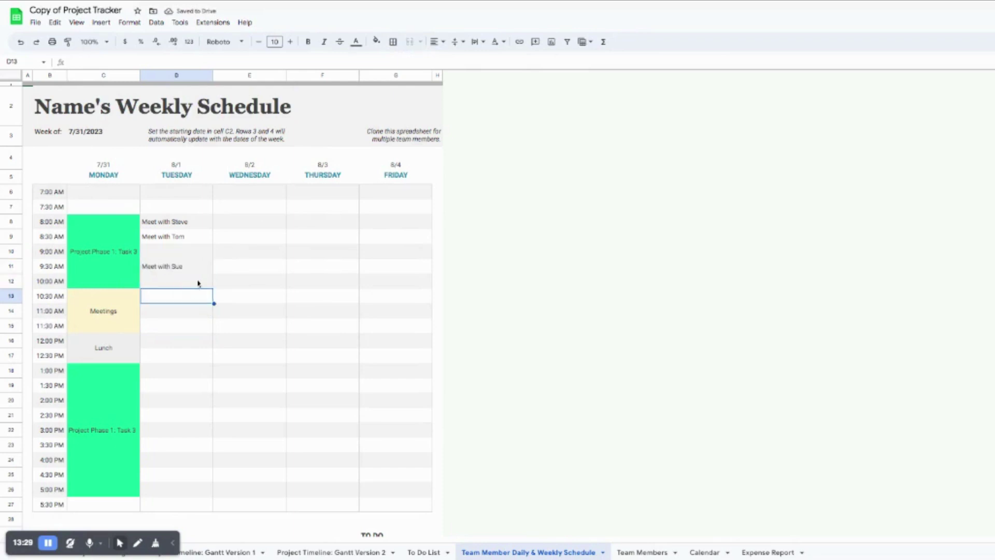
Give the Meet with Sue block a light green fill
{"action": "left_click", "coordinate": [197, 283]}
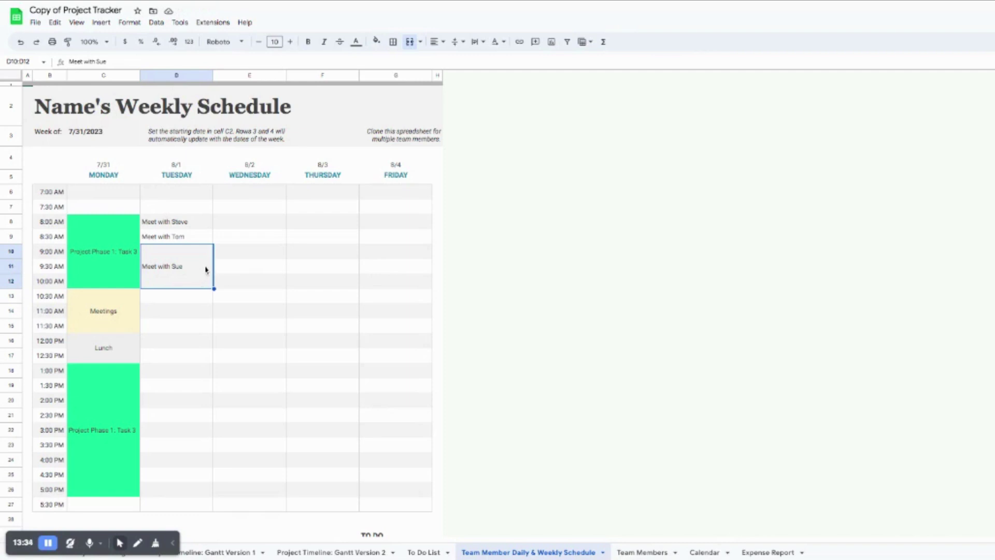
{"action": "left_click", "coordinate": [380, 51]}
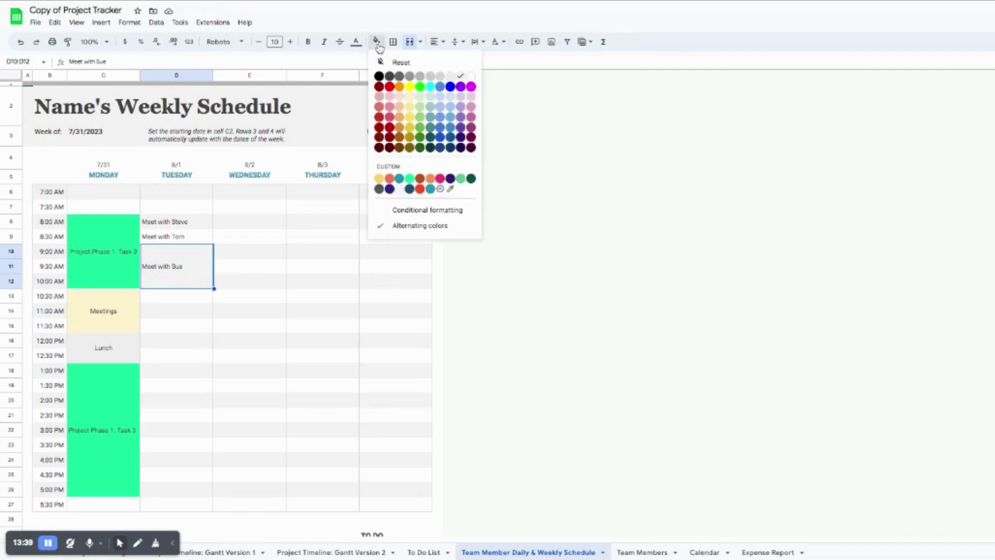
{"action": "left_click", "coordinate": [419, 96]}
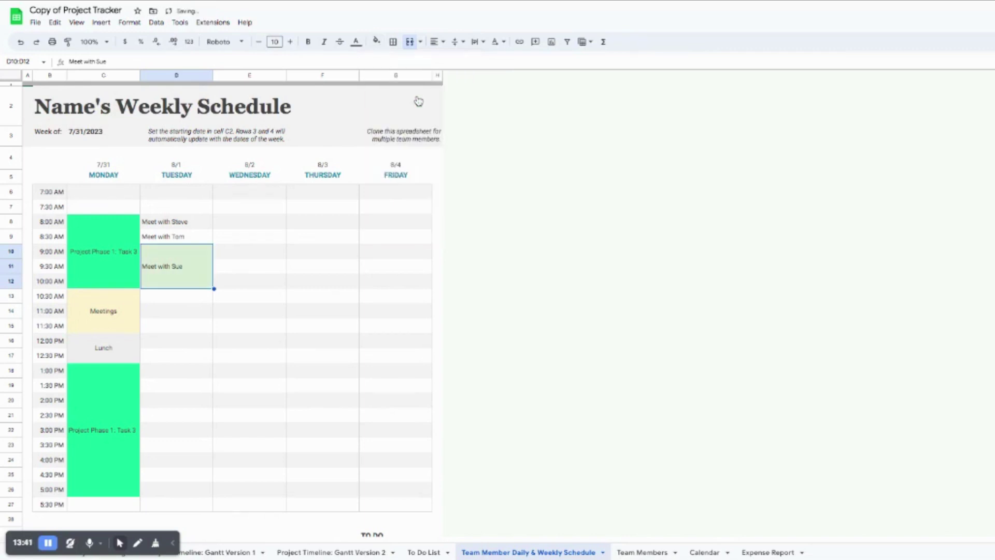
{"action": "left_click", "coordinate": [184, 300]}
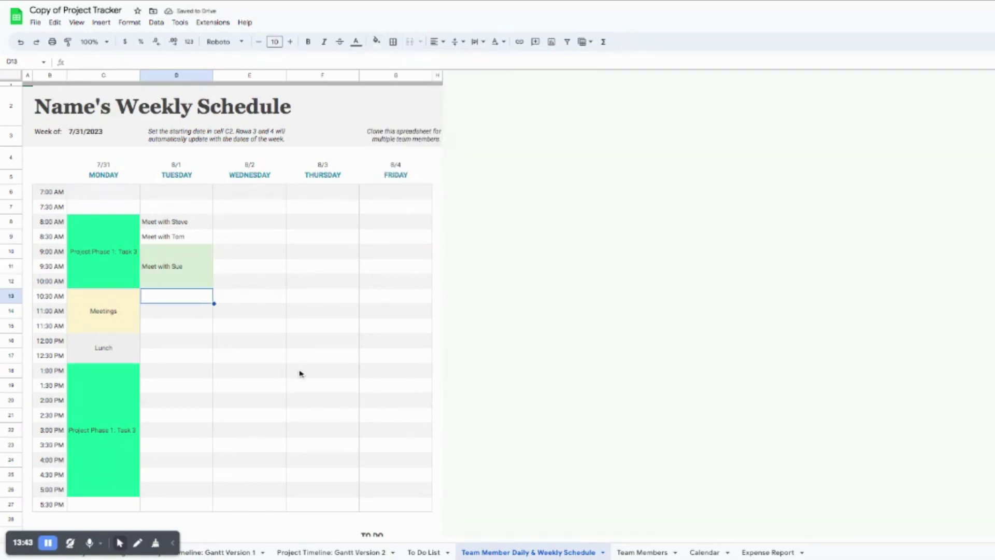
Scroll through the Team Members sheet's members, management and vendor tables
{"action": "left_click", "coordinate": [651, 554]}
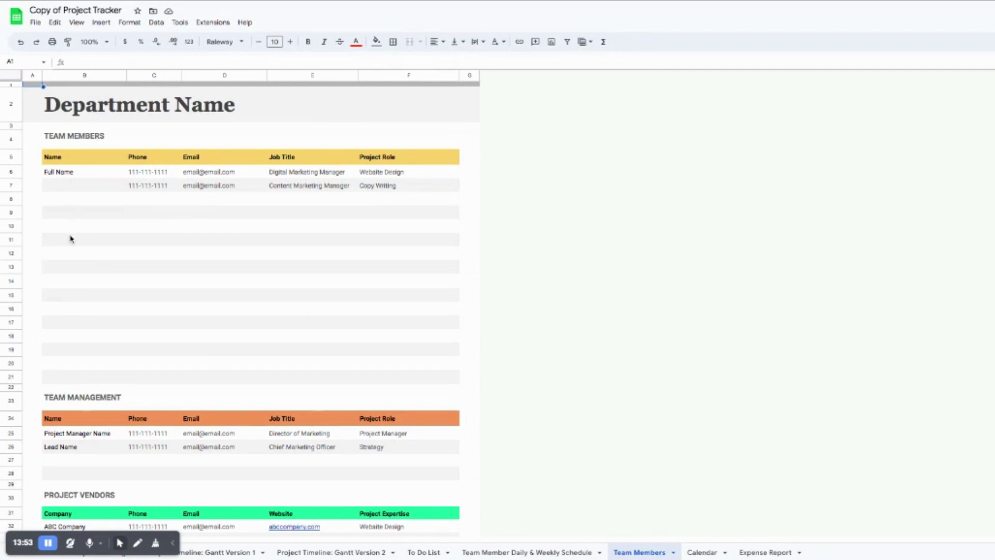
{"action": "scroll", "coordinate": [66, 253], "scroll_direction": "down", "scroll_amount": 3}
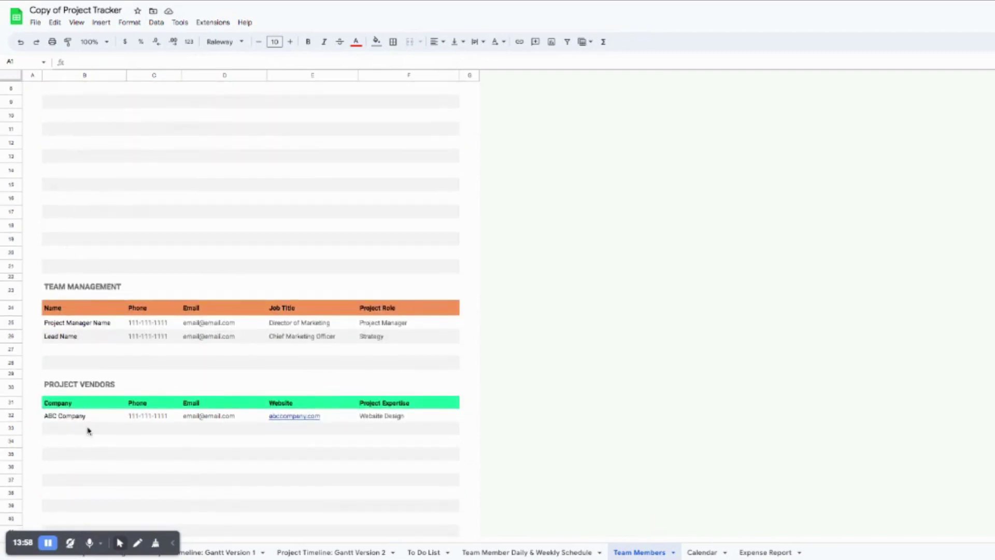
{"action": "scroll", "coordinate": [91, 441], "scroll_direction": "down", "scroll_amount": 3}
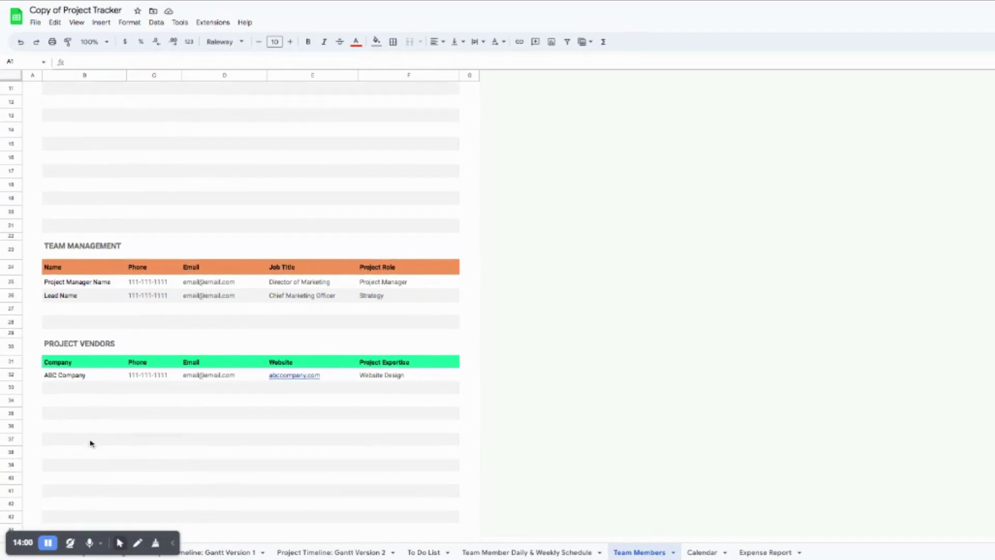
{"action": "scroll", "coordinate": [91, 444], "scroll_direction": "up", "scroll_amount": 5}
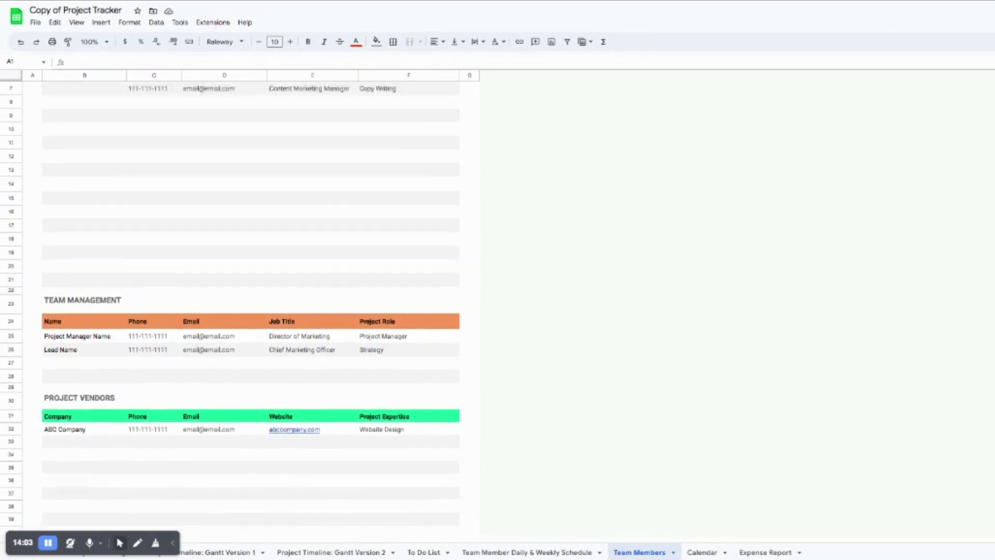
{"action": "scroll", "coordinate": [91, 441], "scroll_direction": "up", "scroll_amount": 1}
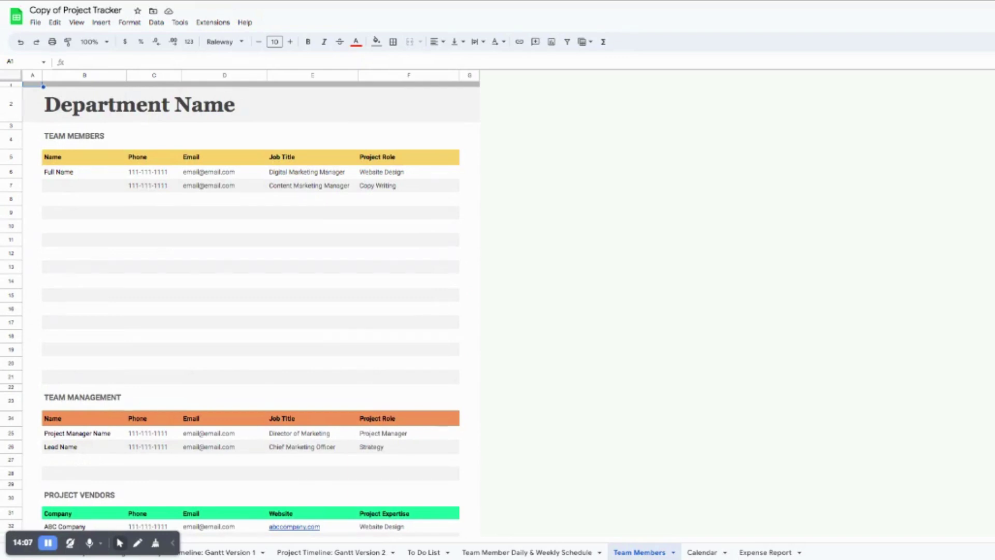
Make September 15 on the 2023 Calendar bold black text on a white fill
{"action": "left_click", "coordinate": [703, 553]}
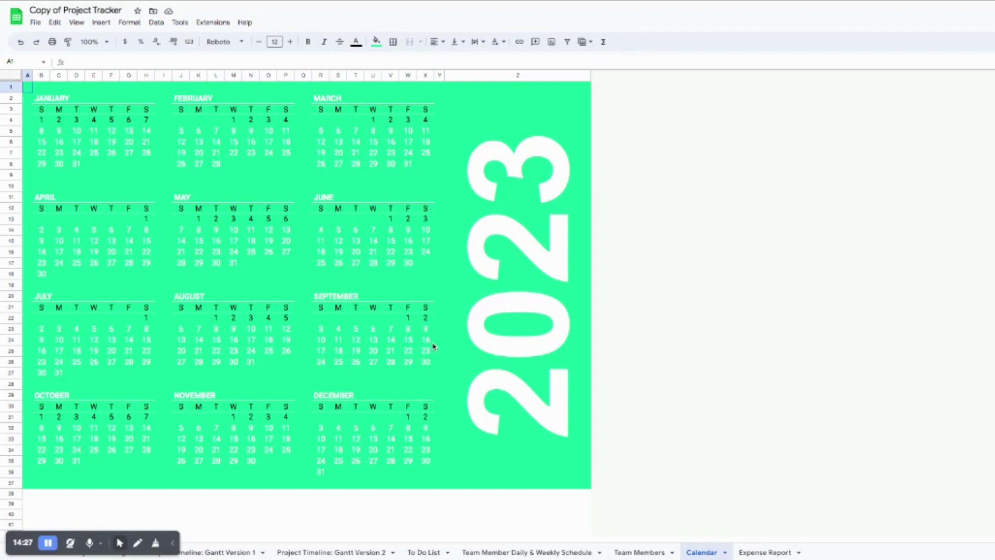
{"action": "left_click", "coordinate": [413, 341]}
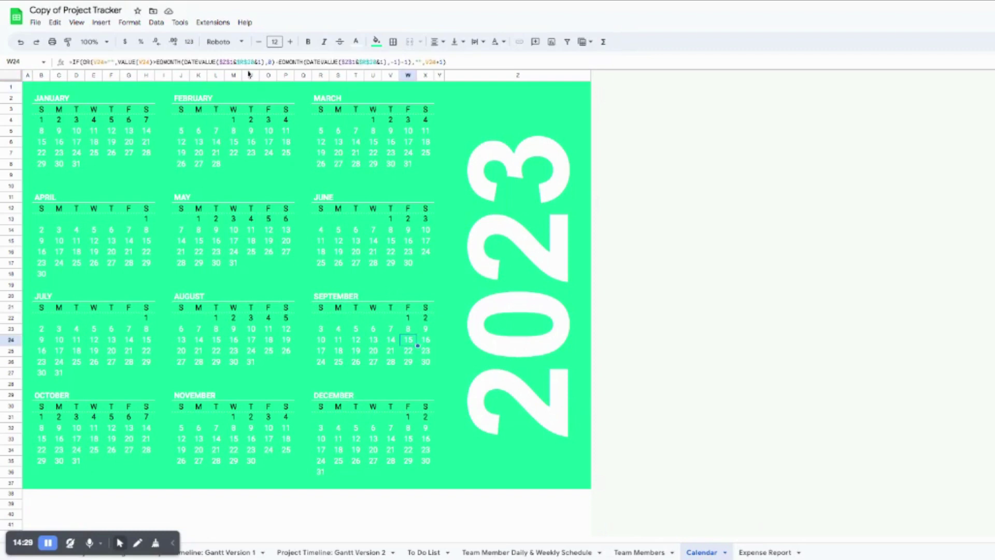
{"action": "left_click", "coordinate": [309, 46]}
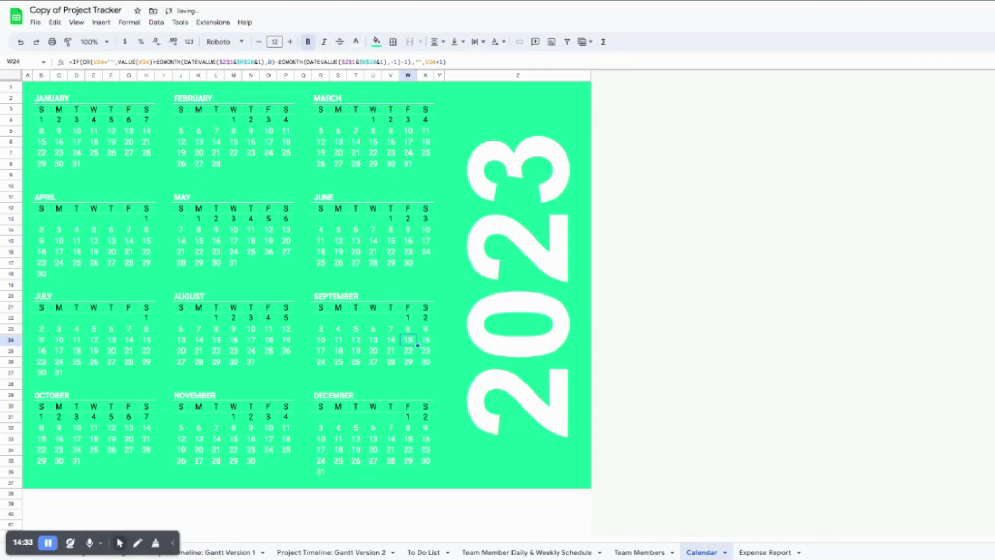
{"action": "left_click", "coordinate": [356, 41]}
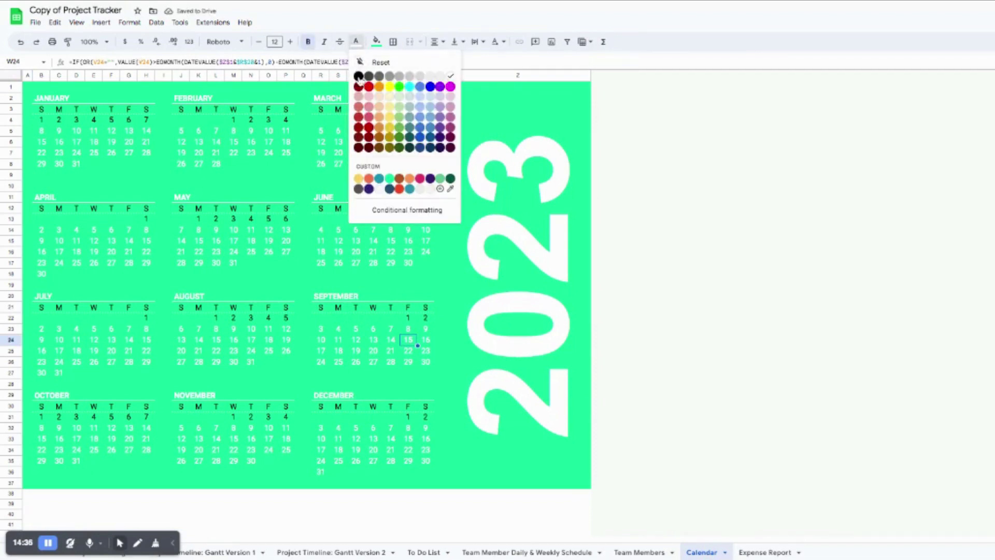
{"action": "left_click", "coordinate": [358, 78]}
{"action": "left_click", "coordinate": [377, 42]}
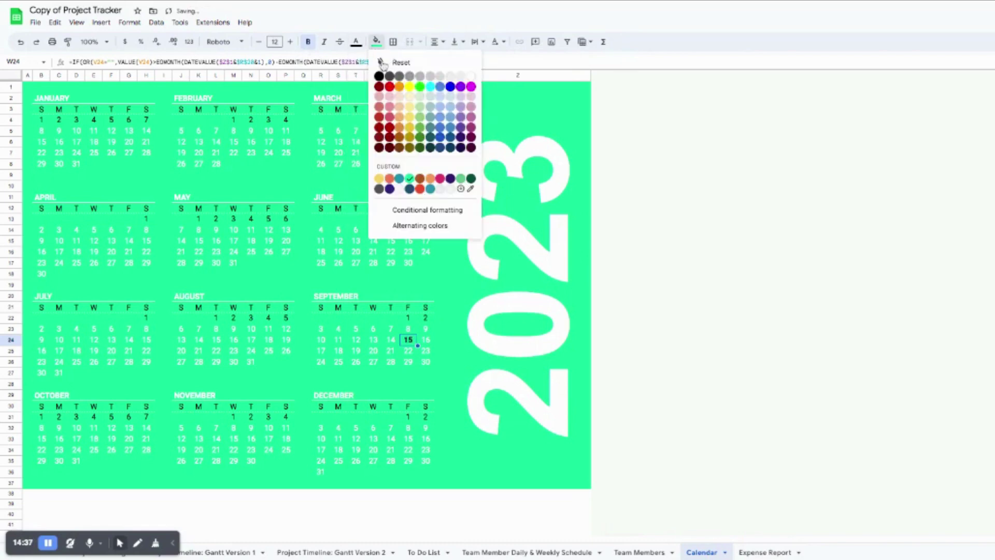
{"action": "left_click", "coordinate": [472, 77]}
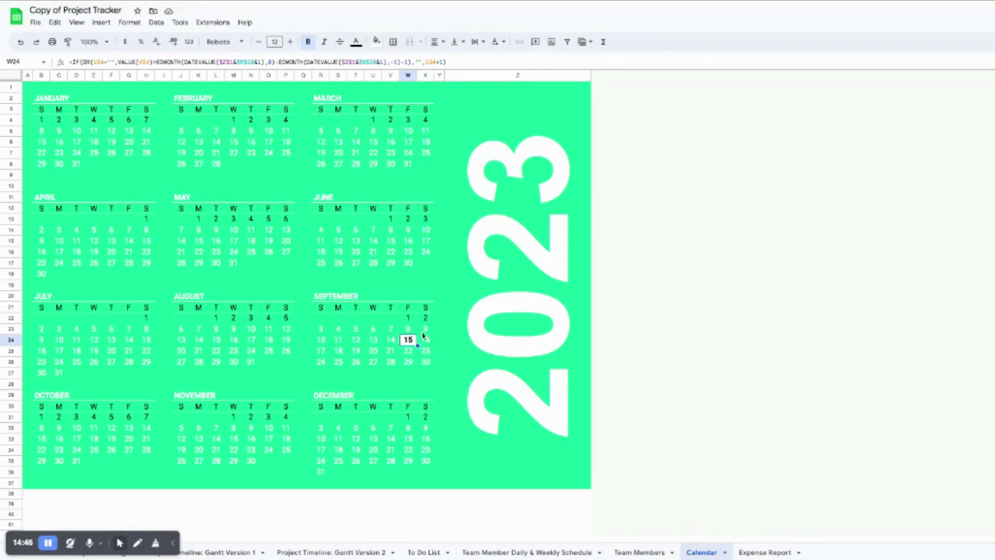
Compare September 15 with neighbouring and December dates, then reselect it
{"action": "left_click", "coordinate": [425, 338]}
{"action": "left_click", "coordinate": [407, 340]}
{"action": "left_click", "coordinate": [477, 451]}
{"action": "left_click", "coordinate": [414, 461]}
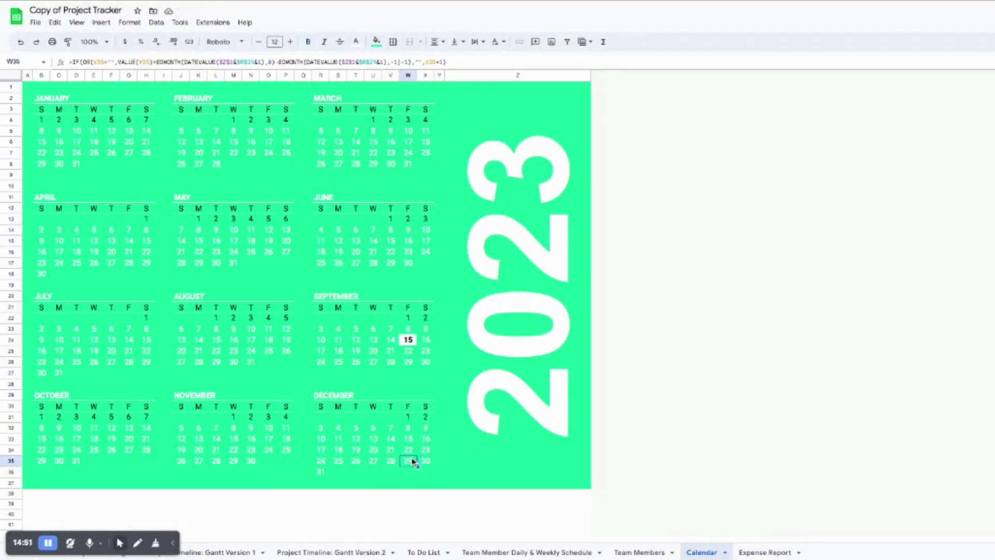
{"action": "left_click", "coordinate": [410, 340]}
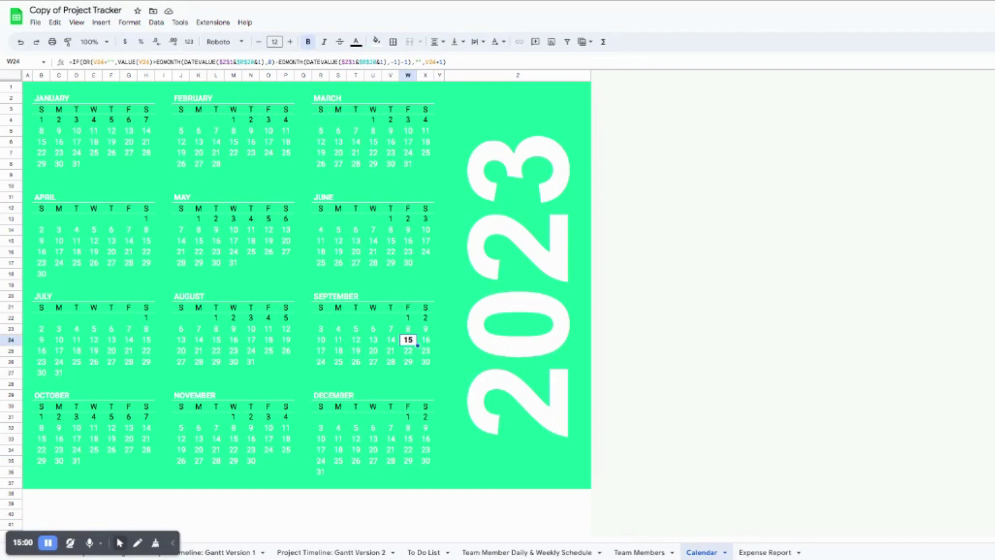
Switch to the Expense Report sheet and review the Flight and Hotel entries
{"action": "left_click", "coordinate": [760, 554]}
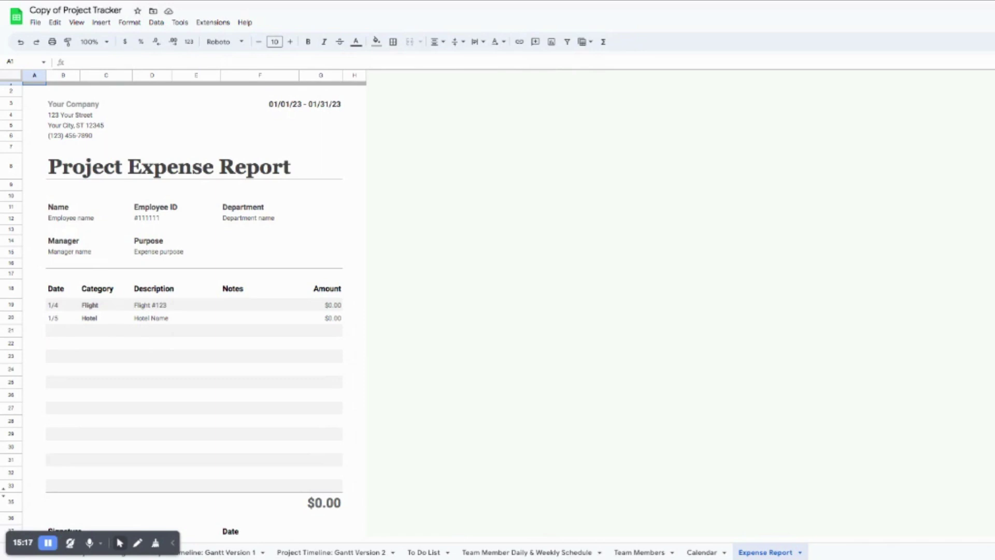
{"action": "left_click", "coordinate": [94, 306]}
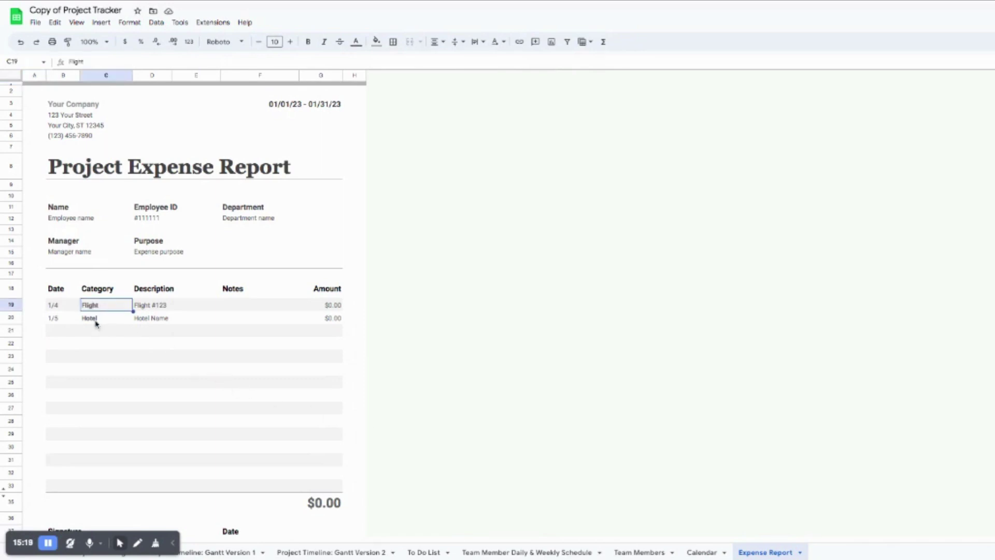
{"action": "left_click", "coordinate": [96, 320]}
{"action": "left_click", "coordinate": [147, 310]}
{"action": "left_click", "coordinate": [248, 307]}
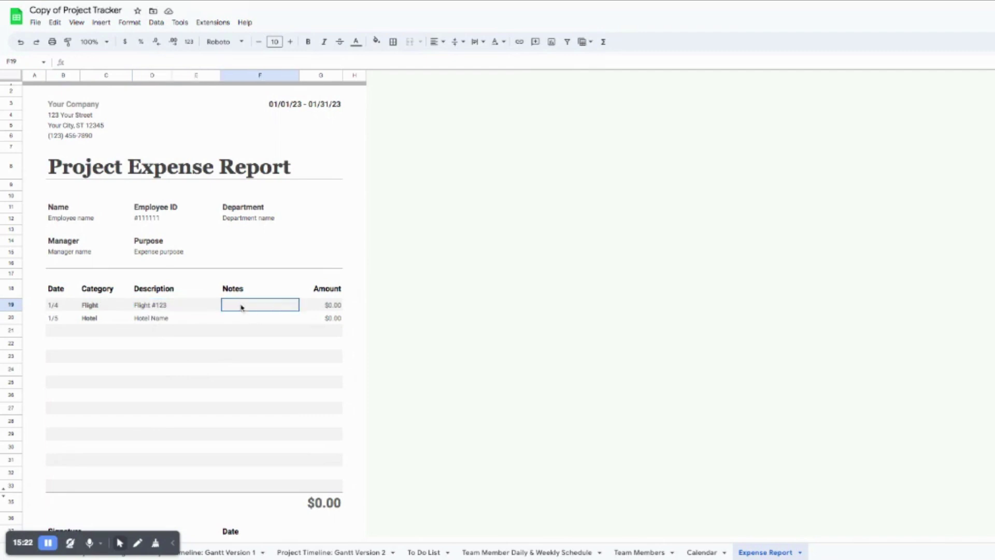
Enter 200 as the Flight amount in G19 and the Hotel amount in G20
{"action": "left_click", "coordinate": [326, 310]}
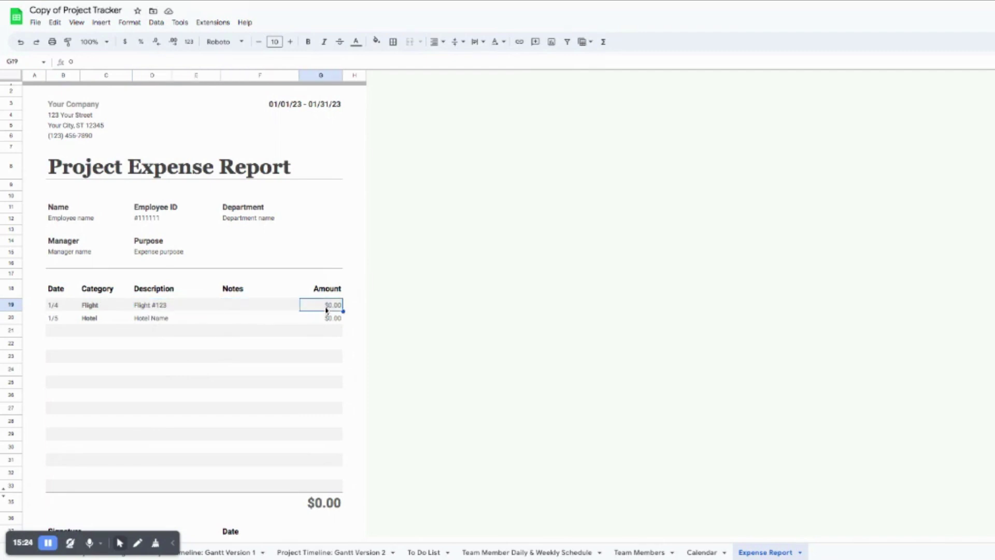
{"action": "type", "text": "200"}
{"action": "key", "text": "Return"}
{"action": "type", "text": "200"}
{"action": "key", "text": "Return"}
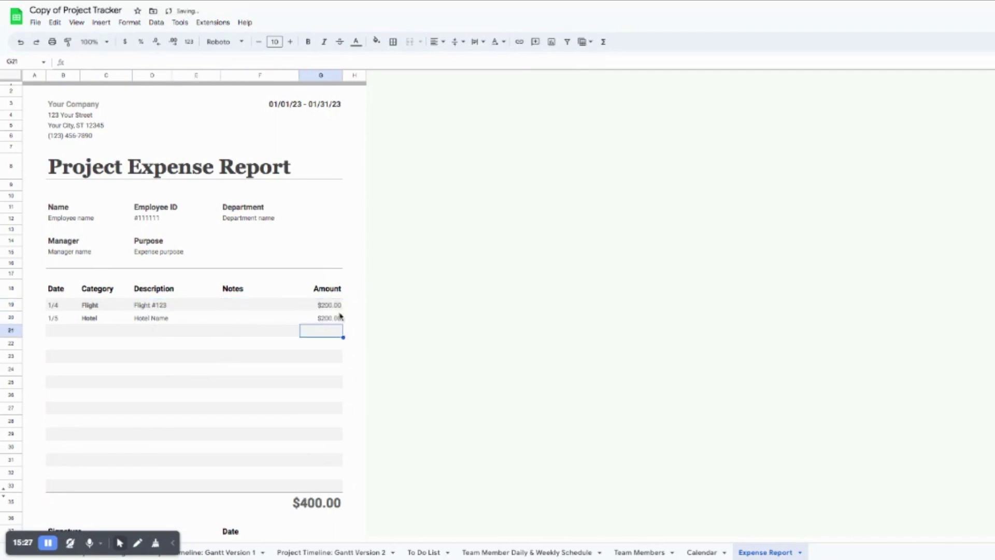
Confirm the total cell shows $400.00 from =sum(G19:G34)
{"action": "left_click", "coordinate": [332, 503]}
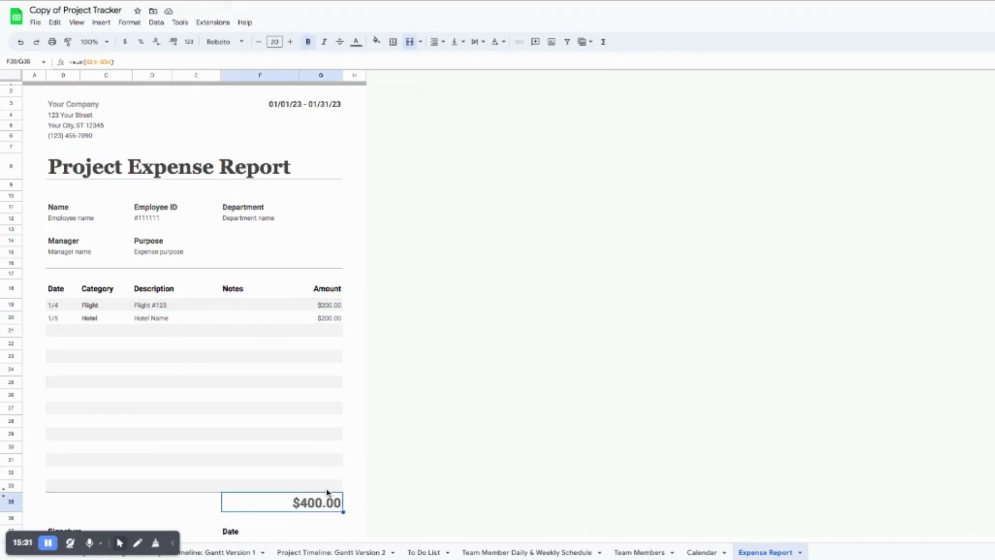
{"action": "scroll", "coordinate": [319, 450], "scroll_direction": "down", "scroll_amount": 1}
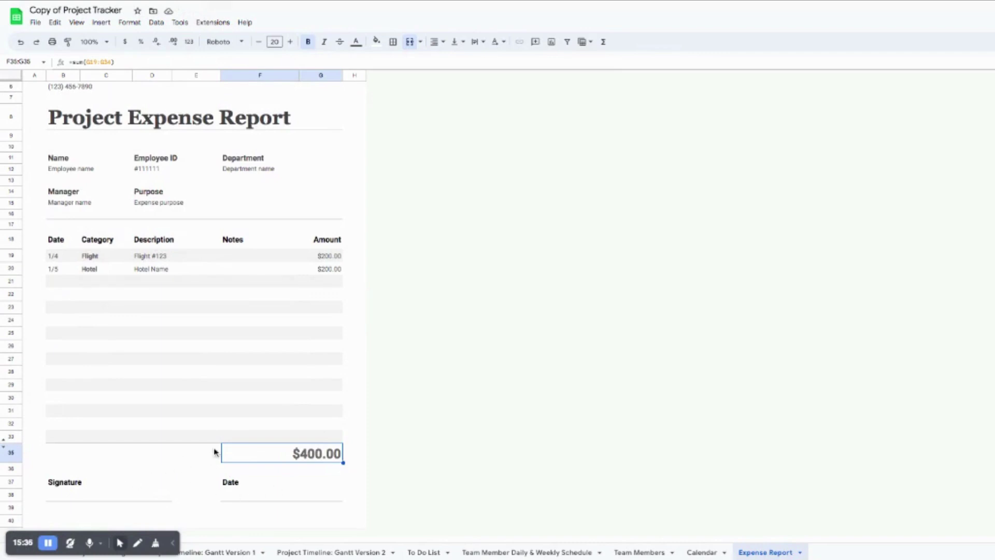
{"action": "scroll", "coordinate": [216, 453], "scroll_direction": "up", "scroll_amount": 1}
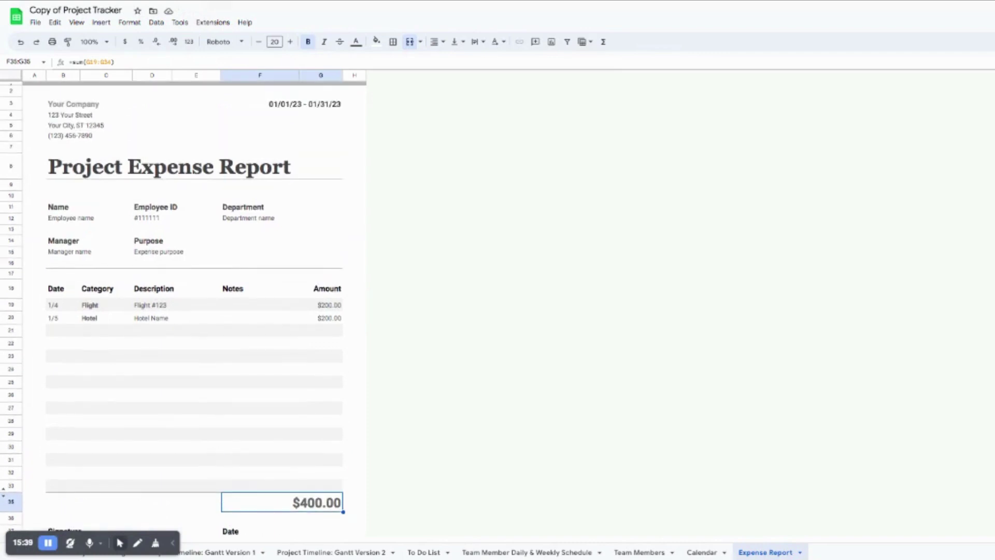